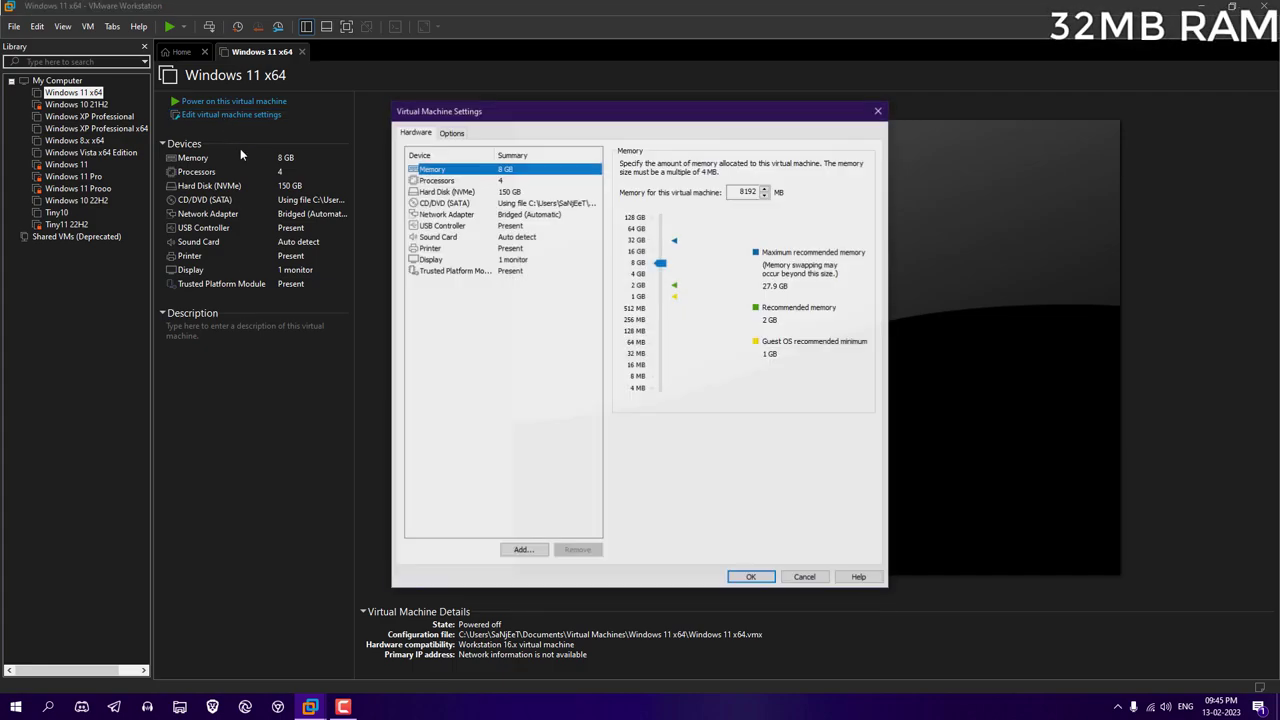
# Set the Windows 11 x64 virtual machine's memory to 32 MB and try to power it on.
pyautogui.moveTo(659, 262); pyautogui.dragTo(668, 355)
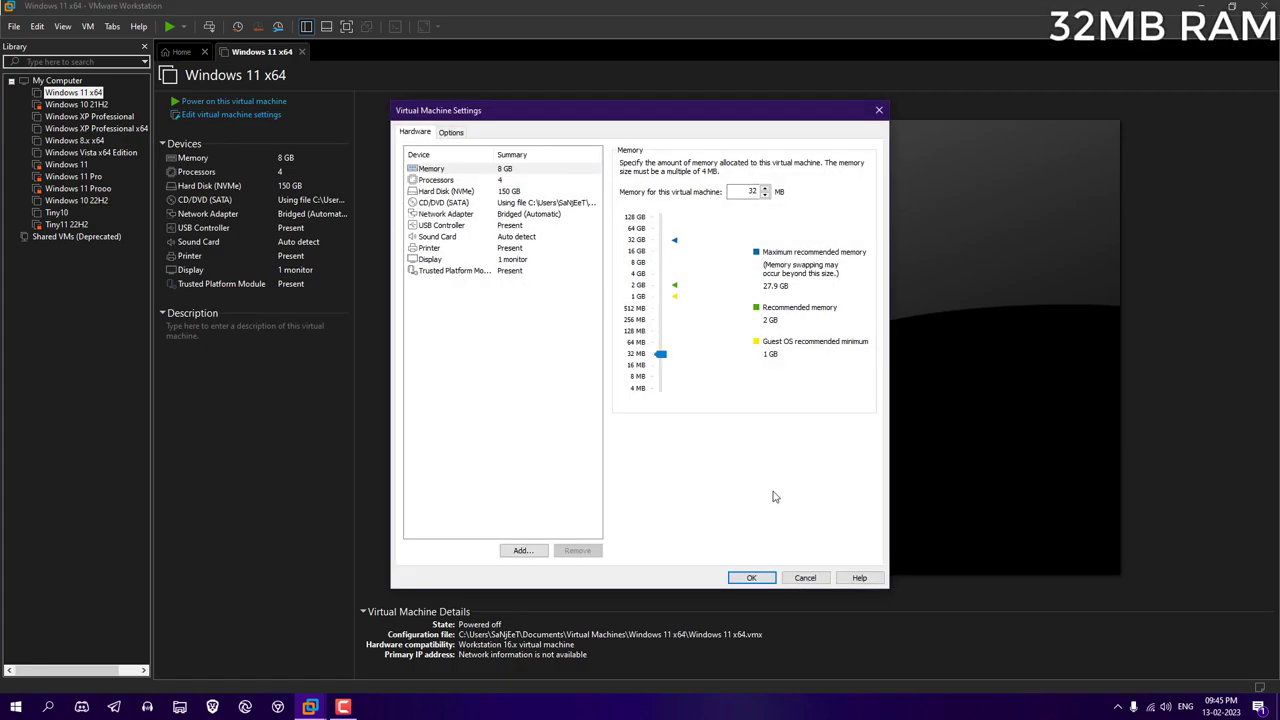
pyautogui.click(751, 577)
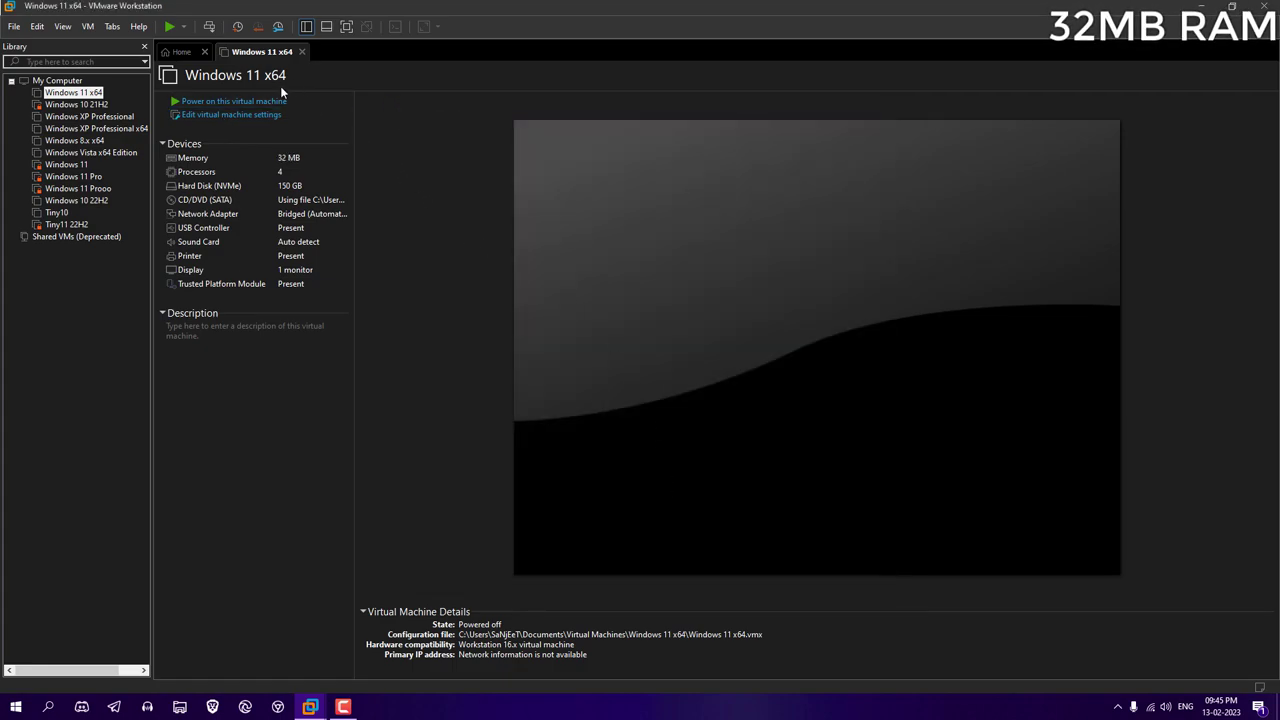
pyautogui.click(270, 103)
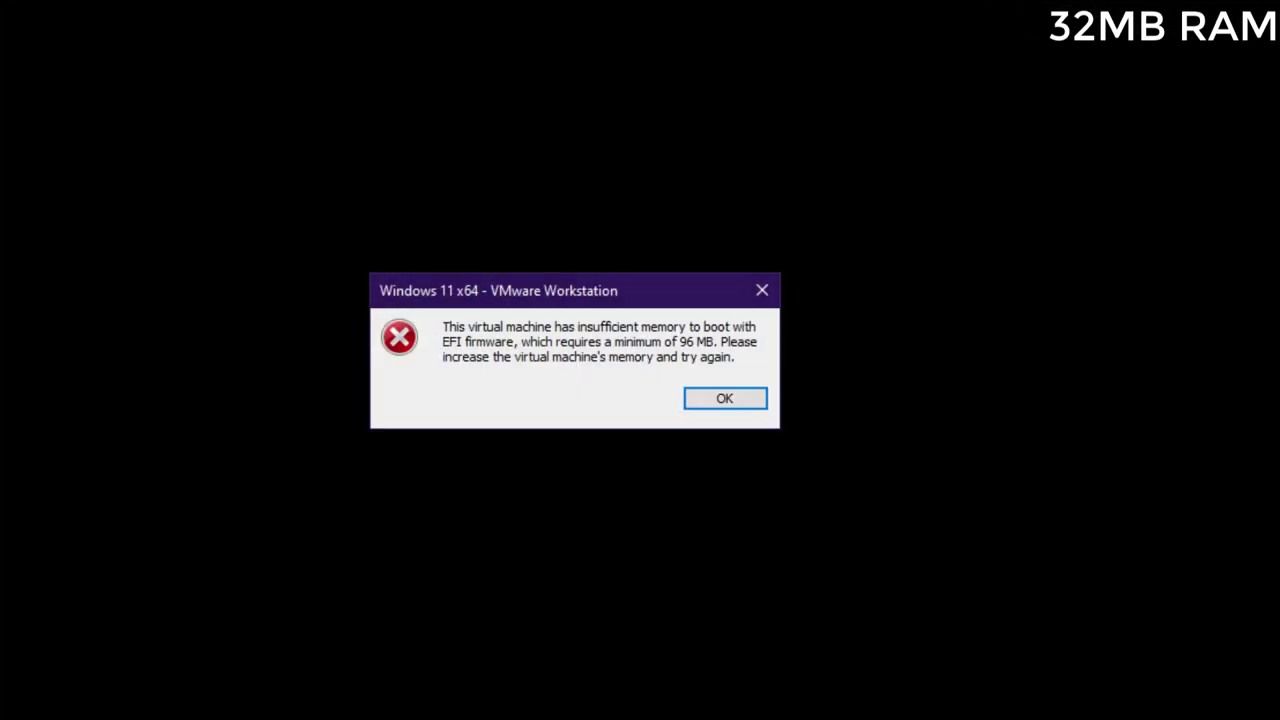
pyautogui.click(721, 404)
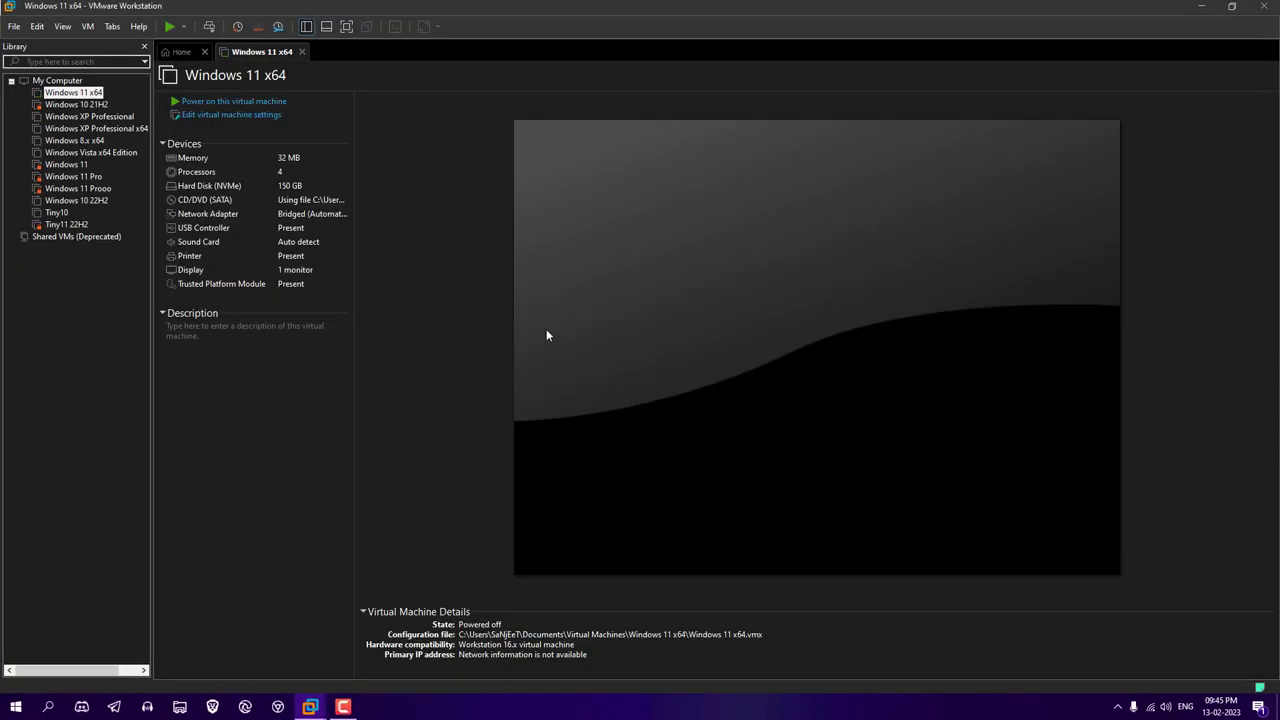
# Set the Windows 11 x64 virtual machine's memory to 128 MB and apply the setting.
pyautogui.hotkey('ctrl', 'd')
pyautogui.moveTo(660, 354); pyautogui.dragTo(670, 336)
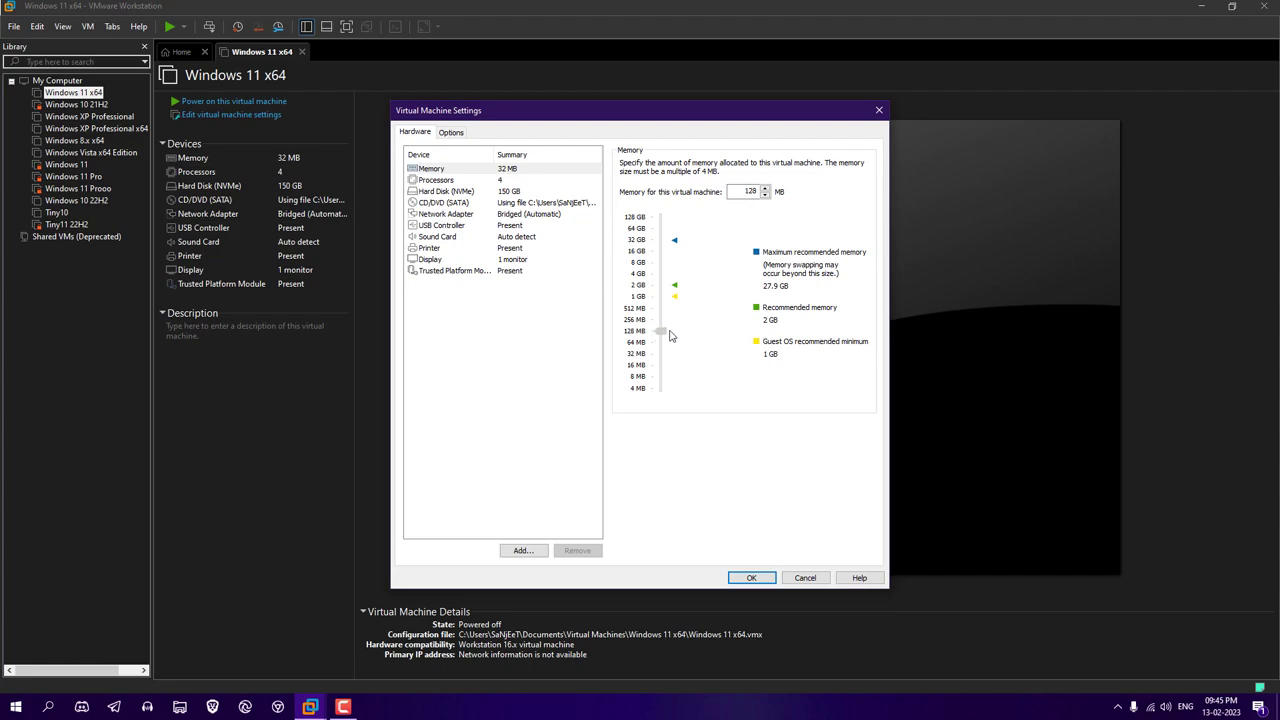
pyautogui.click(751, 577)
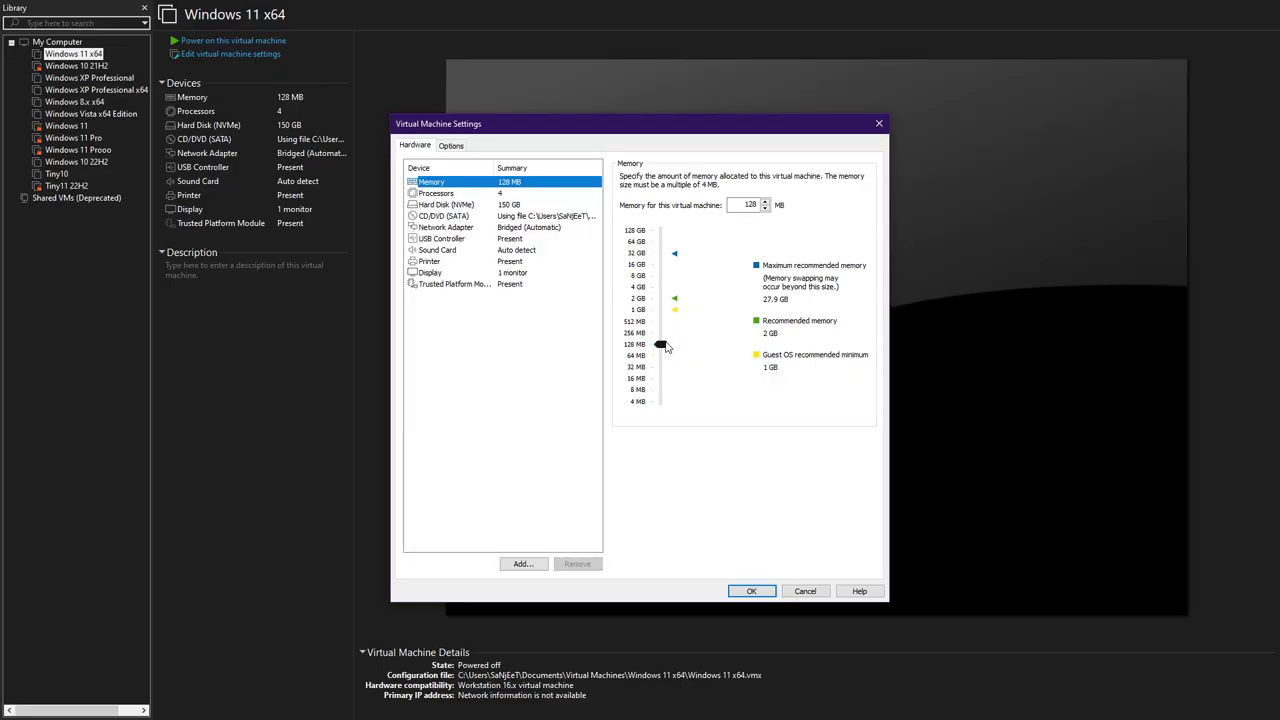
# Raise the Windows 11 x64 virtual machine's memory to about 200 MB and apply the setting.
pyautogui.moveTo(667, 345); pyautogui.dragTo(661, 336)
pyautogui.click(771, 591)
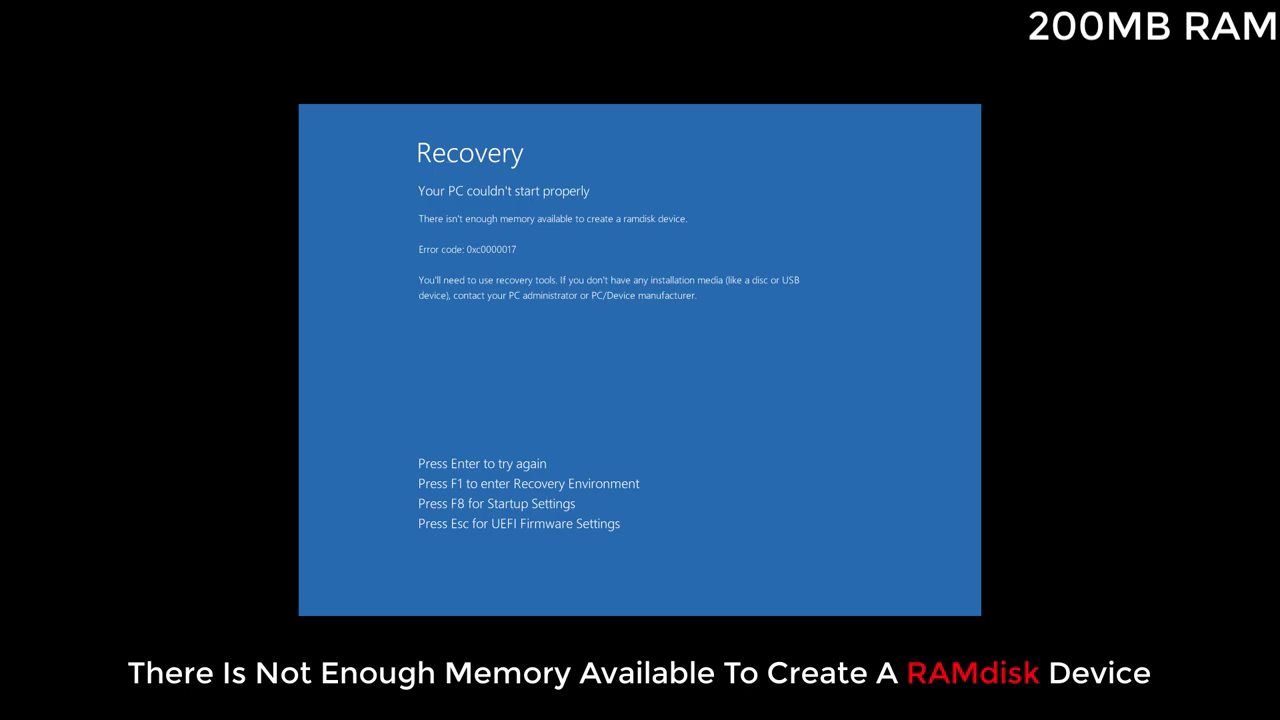
# Set the Windows 11 x64 virtual machine's memory to 300 MB and power it on.
pyautogui.moveTo(660, 342); pyautogui.dragTo(660, 330)
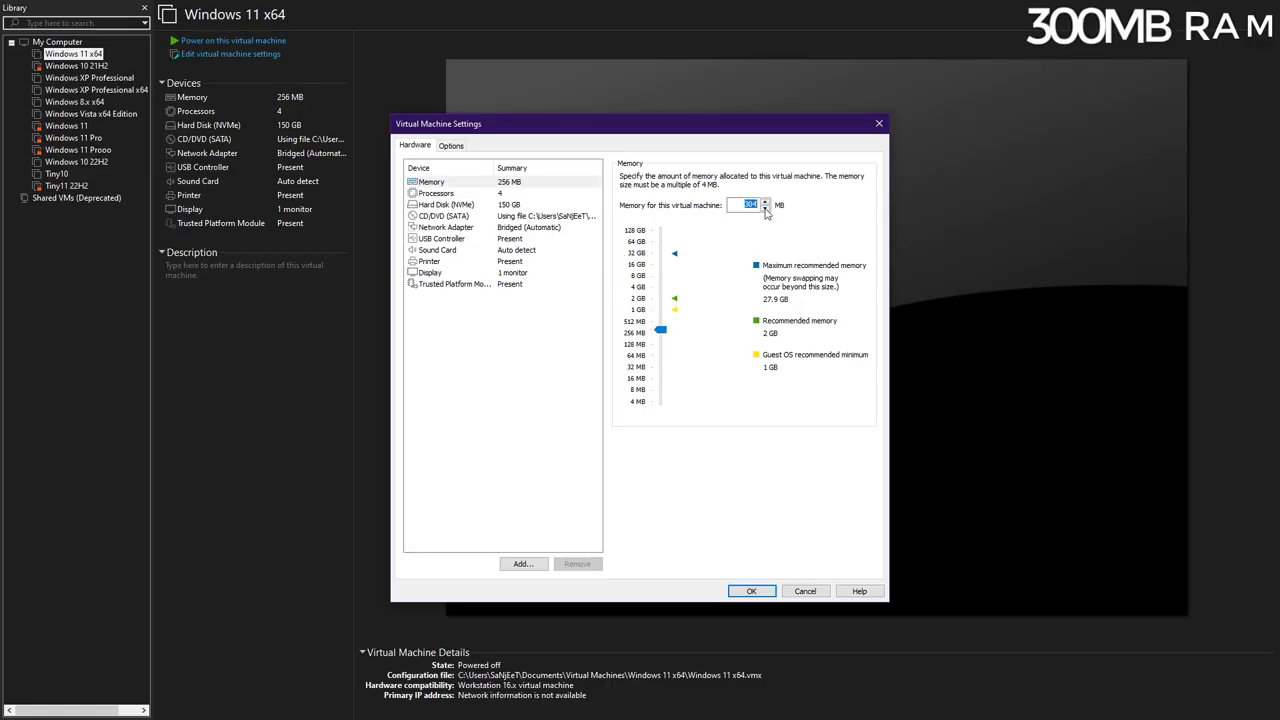
pyautogui.press('Return')
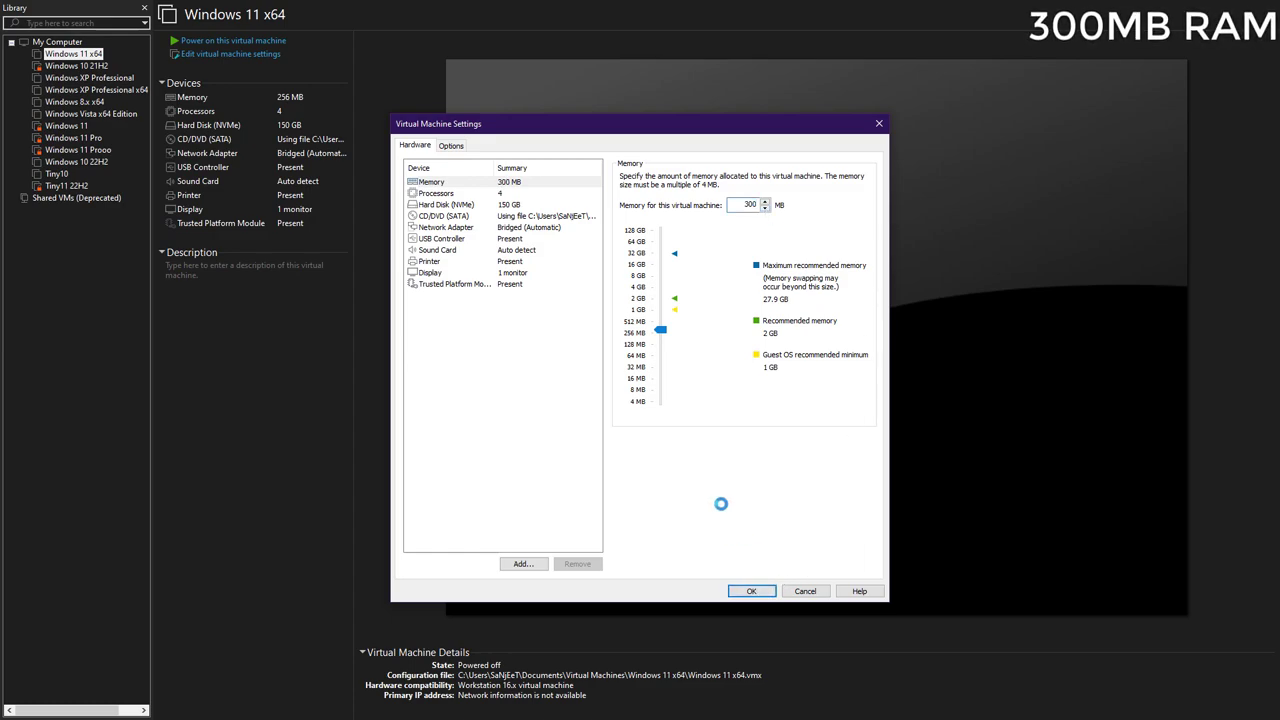
pyautogui.click(289, 45)
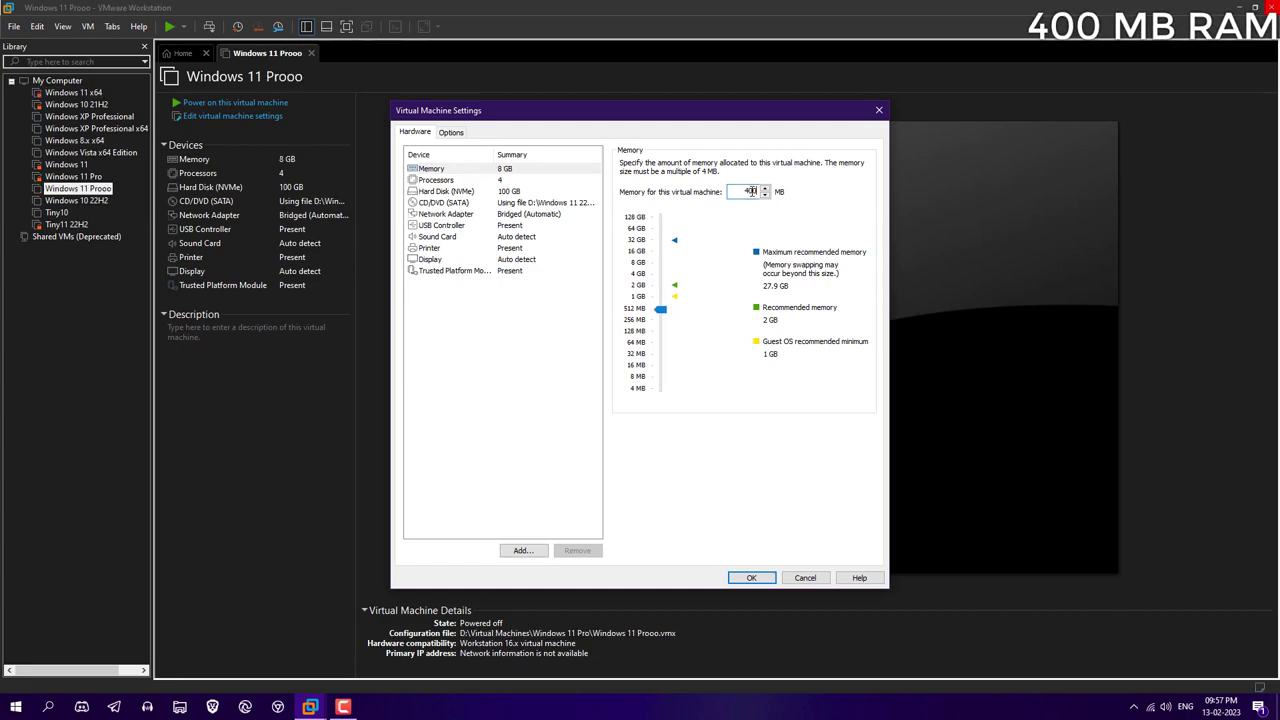
# Apply 400 MB of memory to the Windows 11 Prooo virtual machine and power it on in full screen.
pyautogui.click(751, 577)
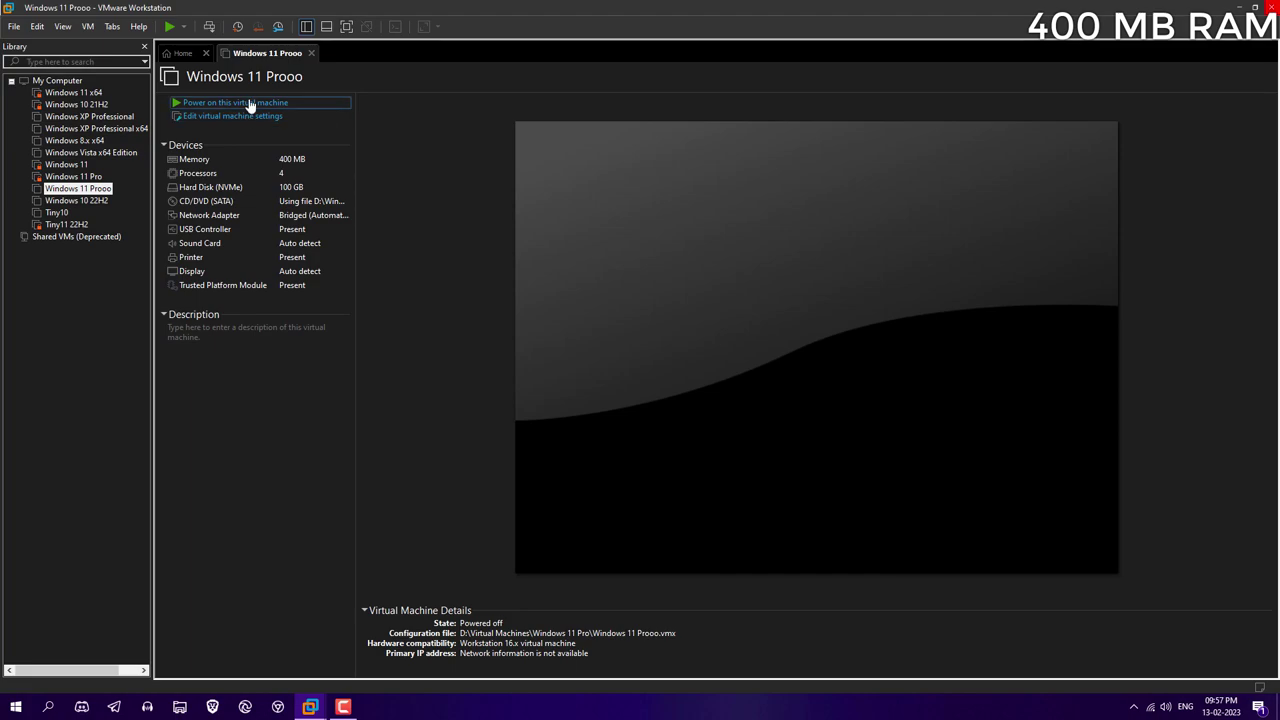
pyautogui.click(248, 104)
pyautogui.click(346, 27)
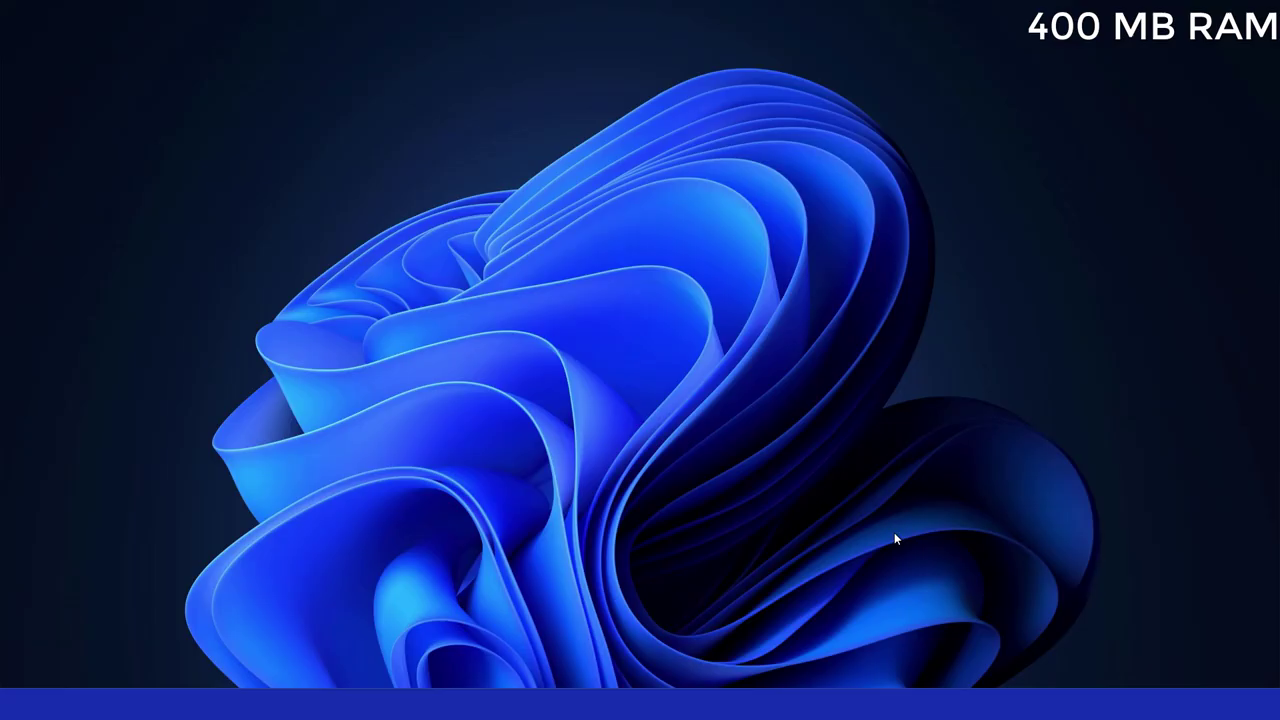
# Refresh the guest desktop several times to test its responsiveness with 400 MB of memory.
pyautogui.rightClick(491, 664)
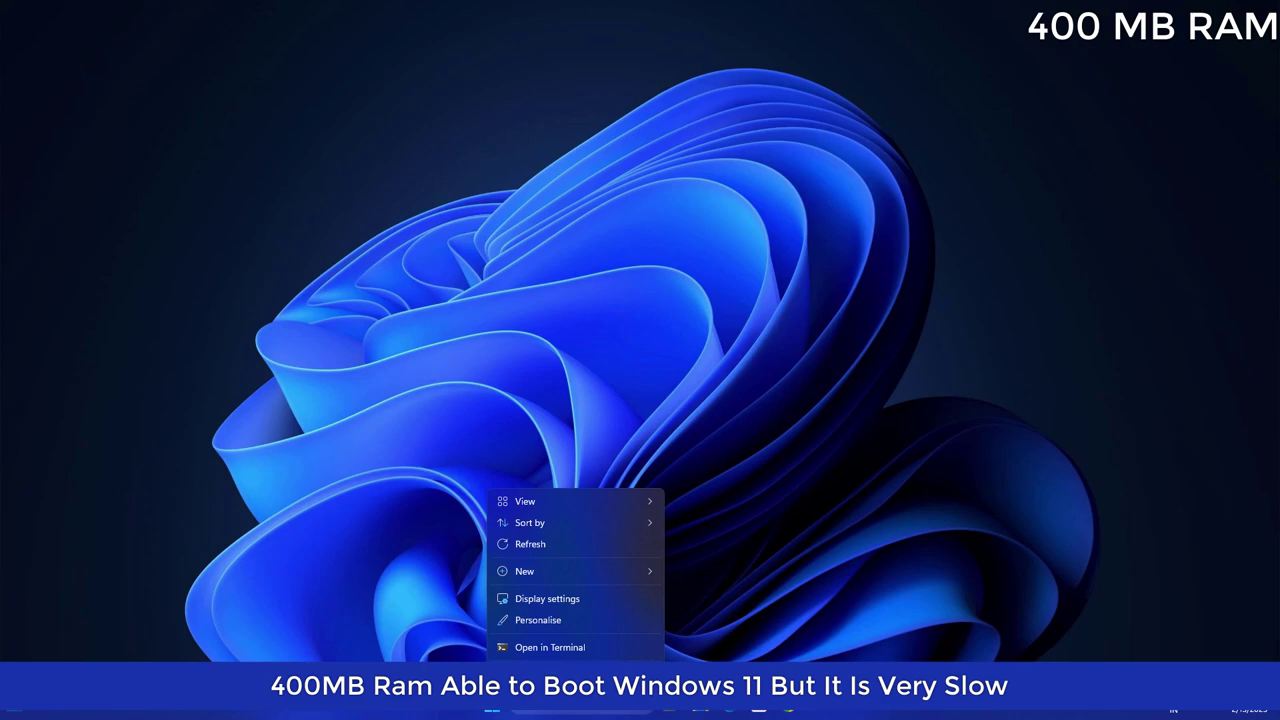
pyautogui.rightClick(460, 303)
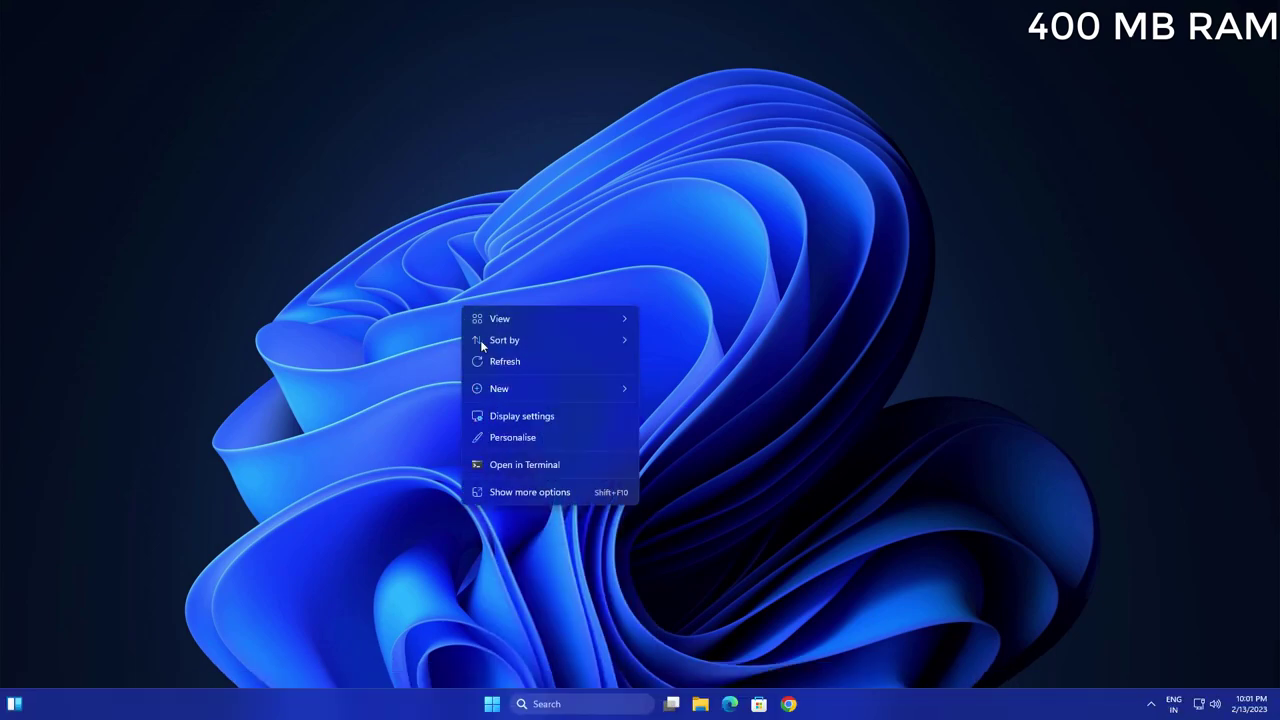
pyautogui.click(493, 365)
pyautogui.rightClick(493, 333)
pyautogui.click(516, 383)
pyautogui.rightClick(495, 348)
pyautogui.click(512, 403)
# Open and close the guest's Start menu twice to test how quickly it responds.
pyautogui.click(492, 704)
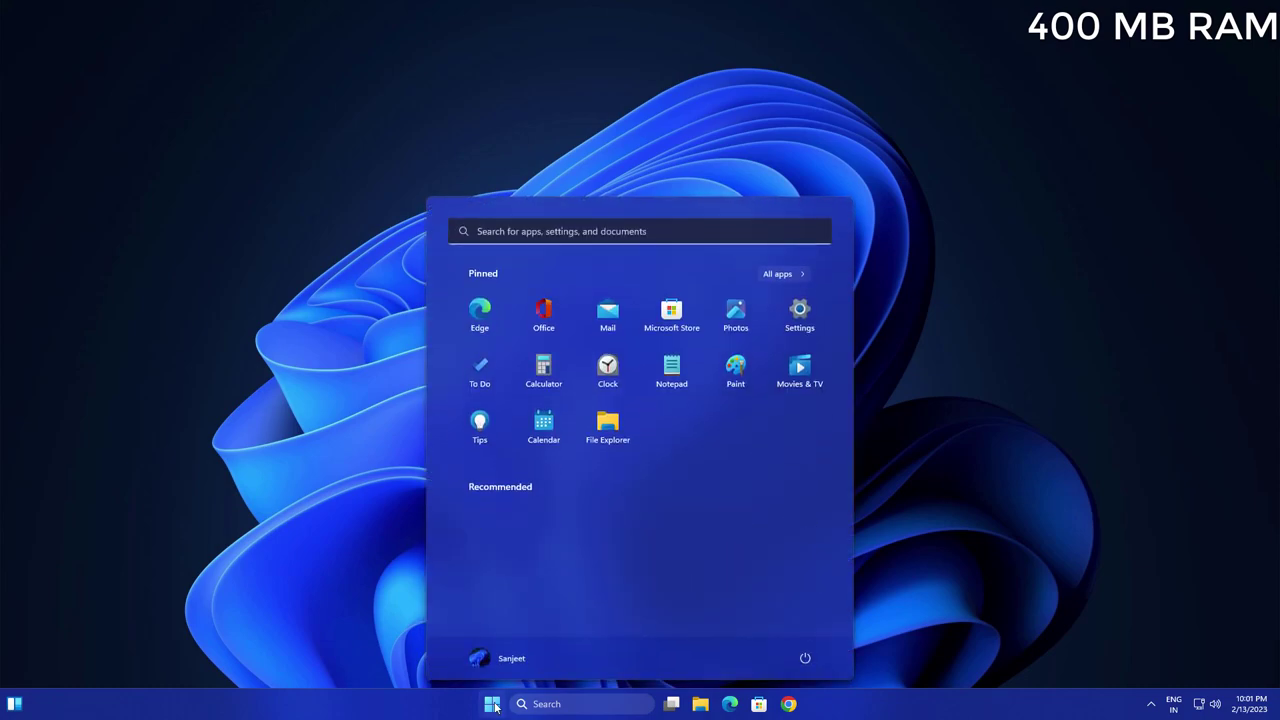
pyautogui.click(492, 704)
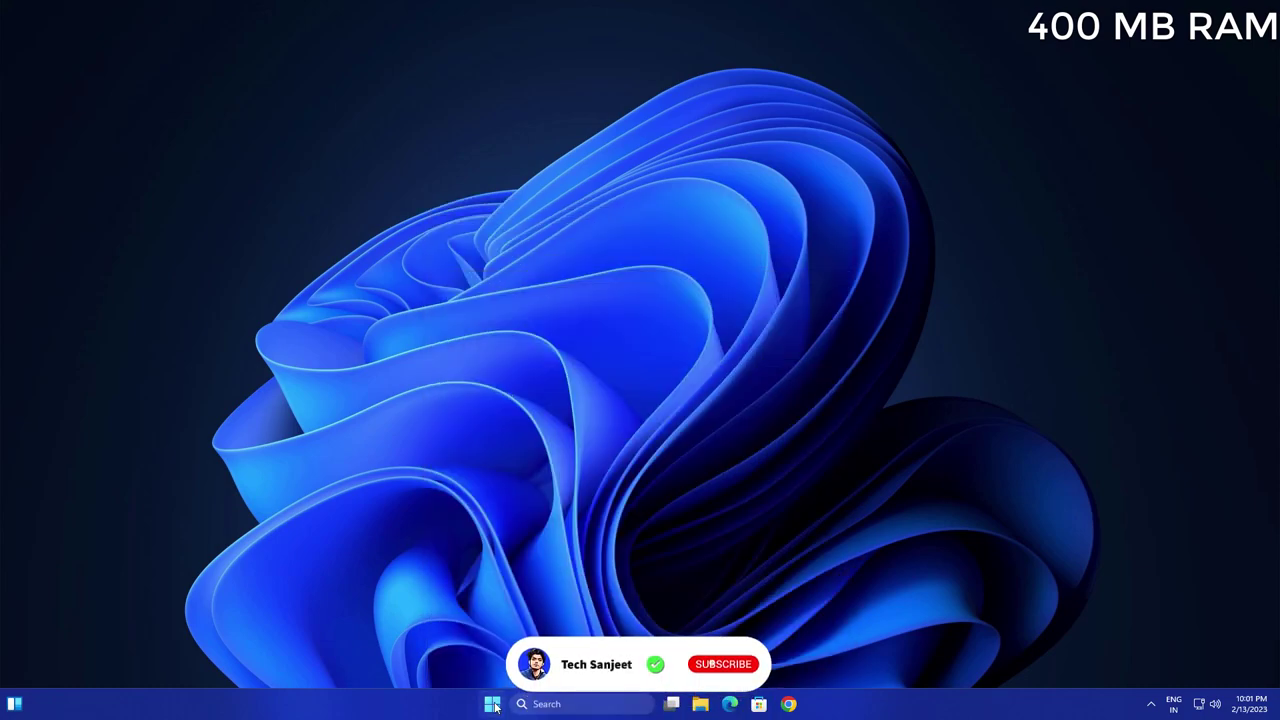
pyautogui.click(492, 704)
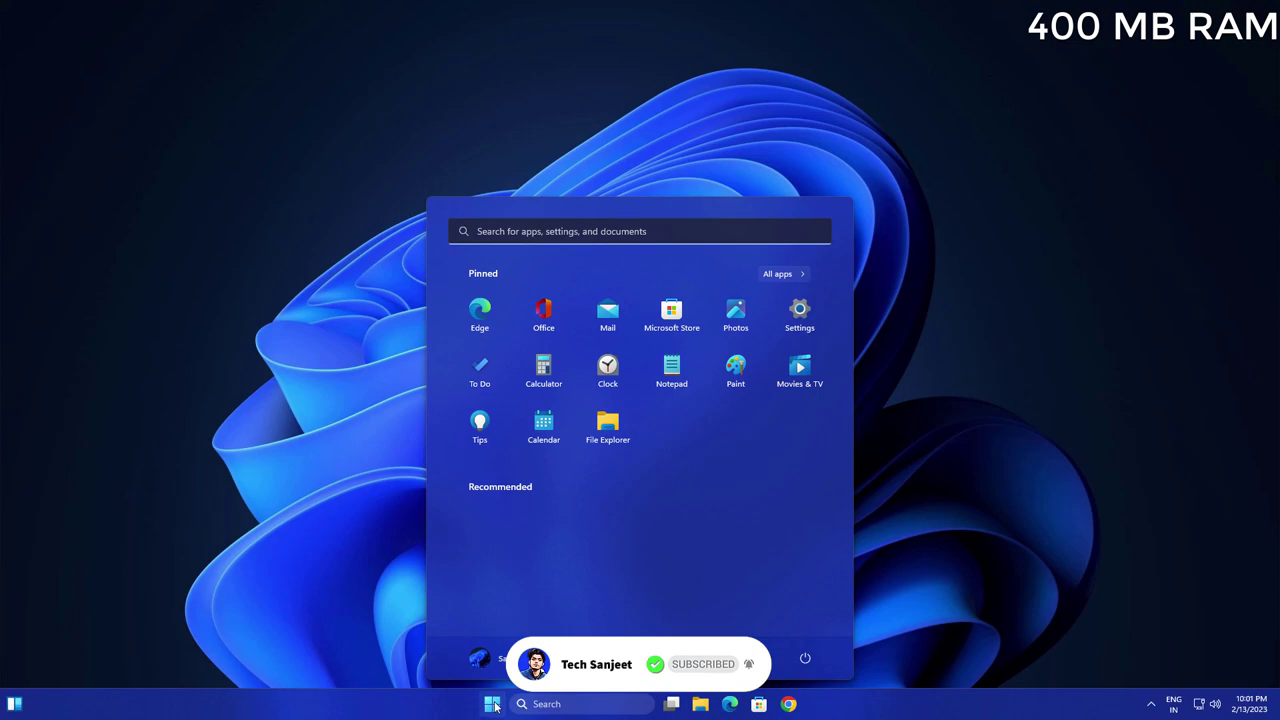
pyautogui.click(492, 704)
# Open Task Manager in the guest and examine the memory performance graph.
pyautogui.hotkey('ctrl', 'shift', 'Escape')
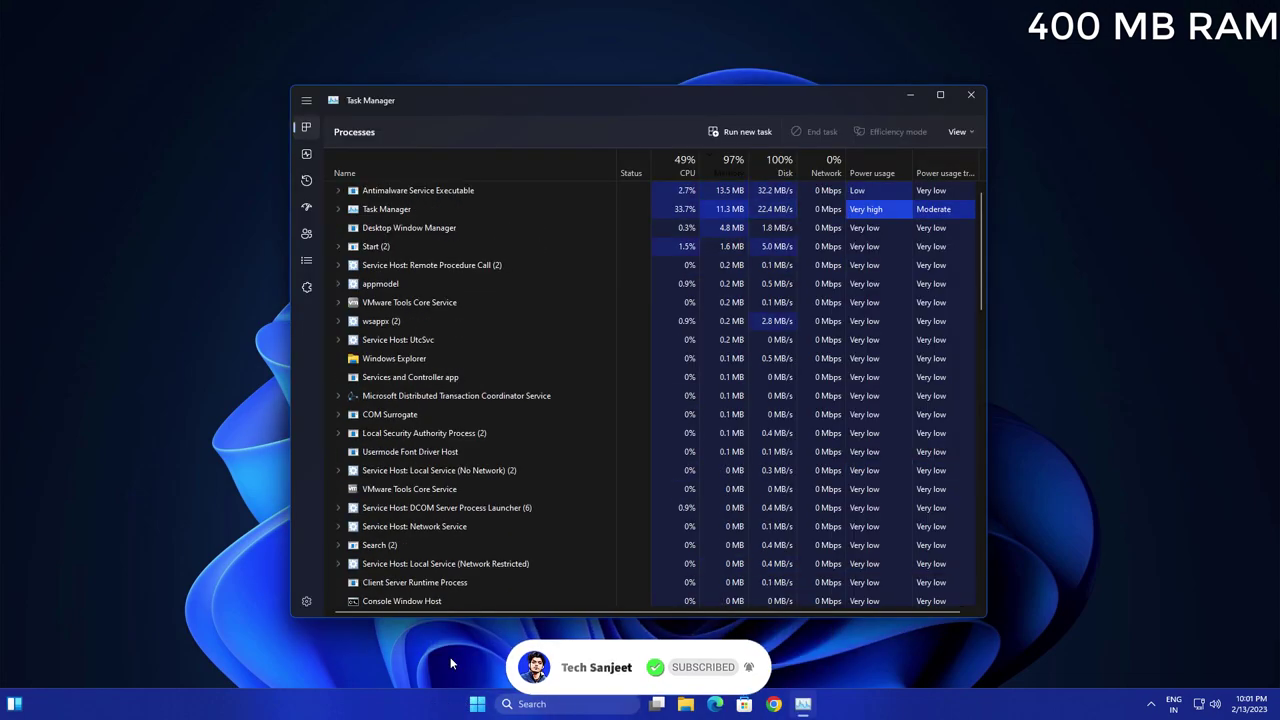
pyautogui.click(307, 154)
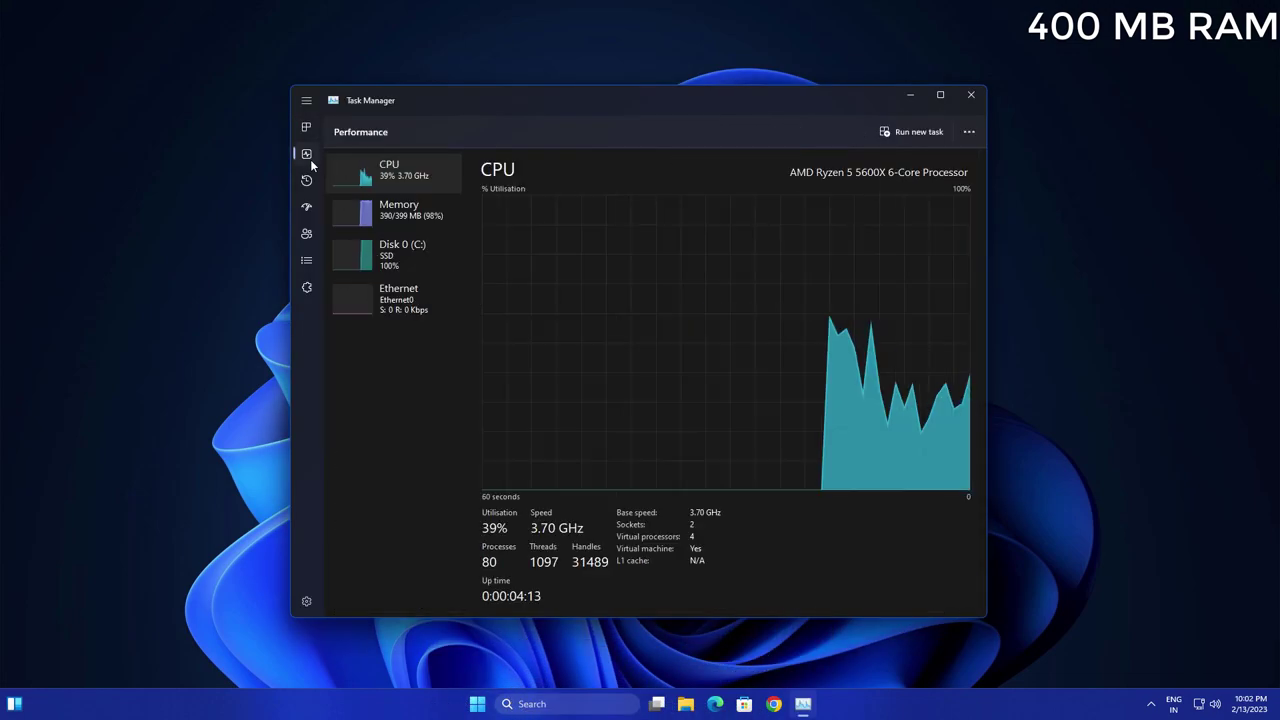
pyautogui.click(413, 224)
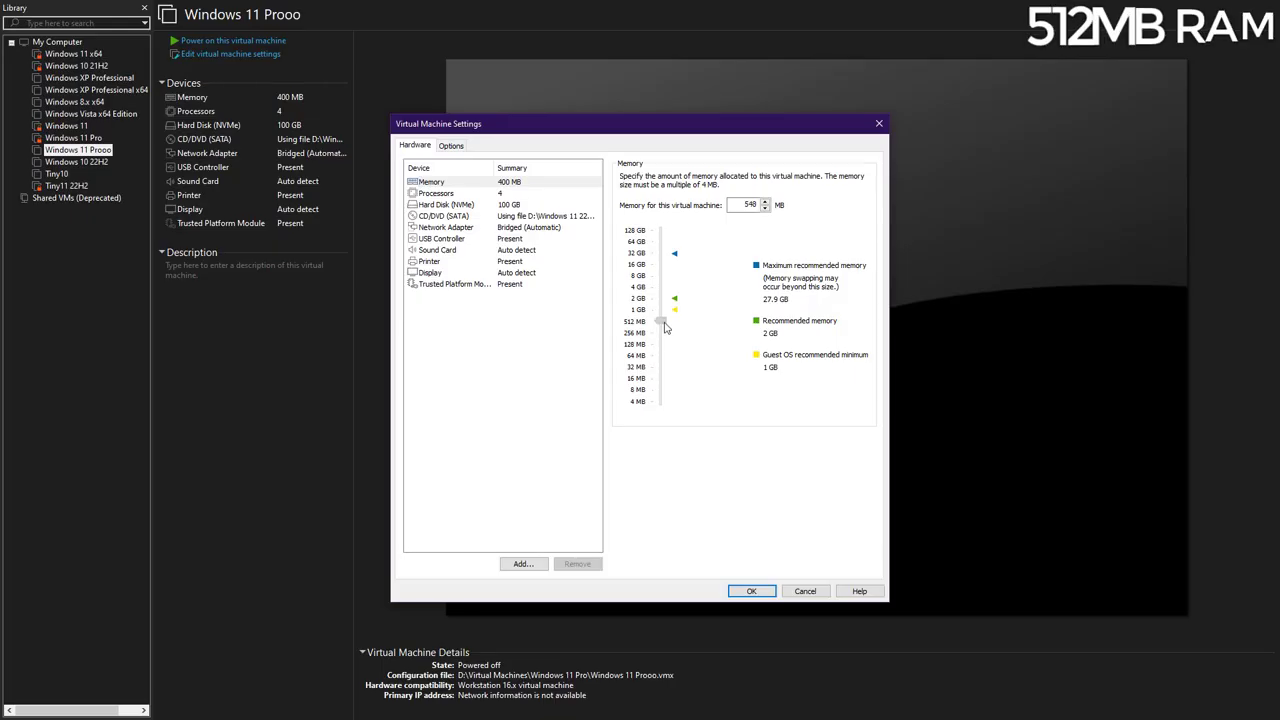
# Set the Windows 11 Prooo virtual machine's memory to 512 MB and power it on.
pyautogui.click(662, 322)
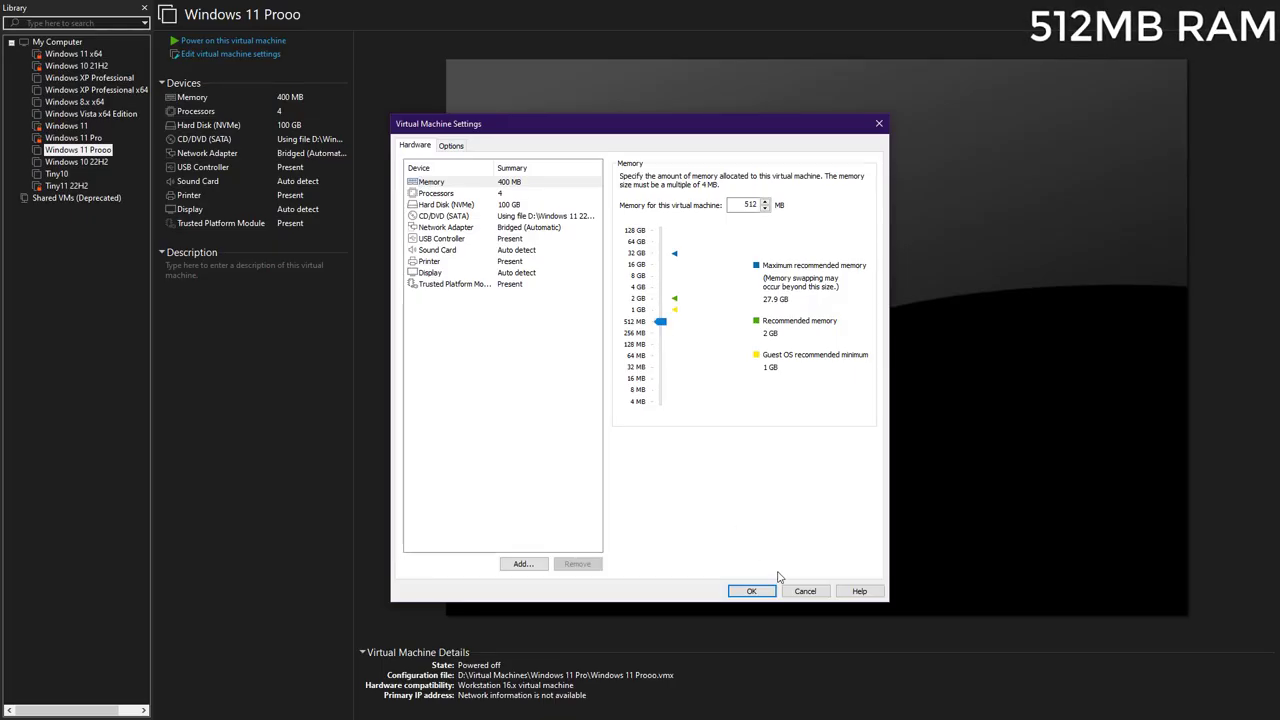
pyautogui.press('Return')
pyautogui.click(233, 40)
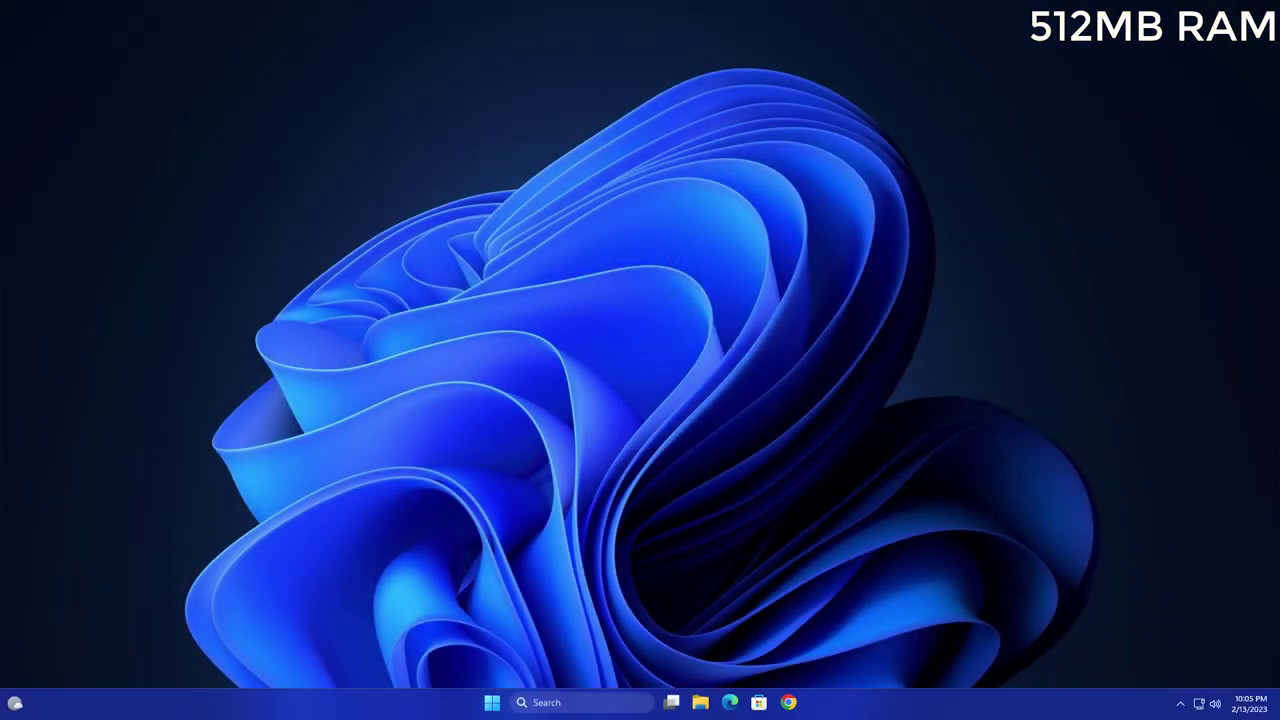
# Refresh the guest desktop repeatedly to test its responsiveness with 512 MB of memory.
pyautogui.rightClick(501, 444)
pyautogui.click(492, 432)
pyautogui.rightClick(493, 460)
pyautogui.click(470, 637)
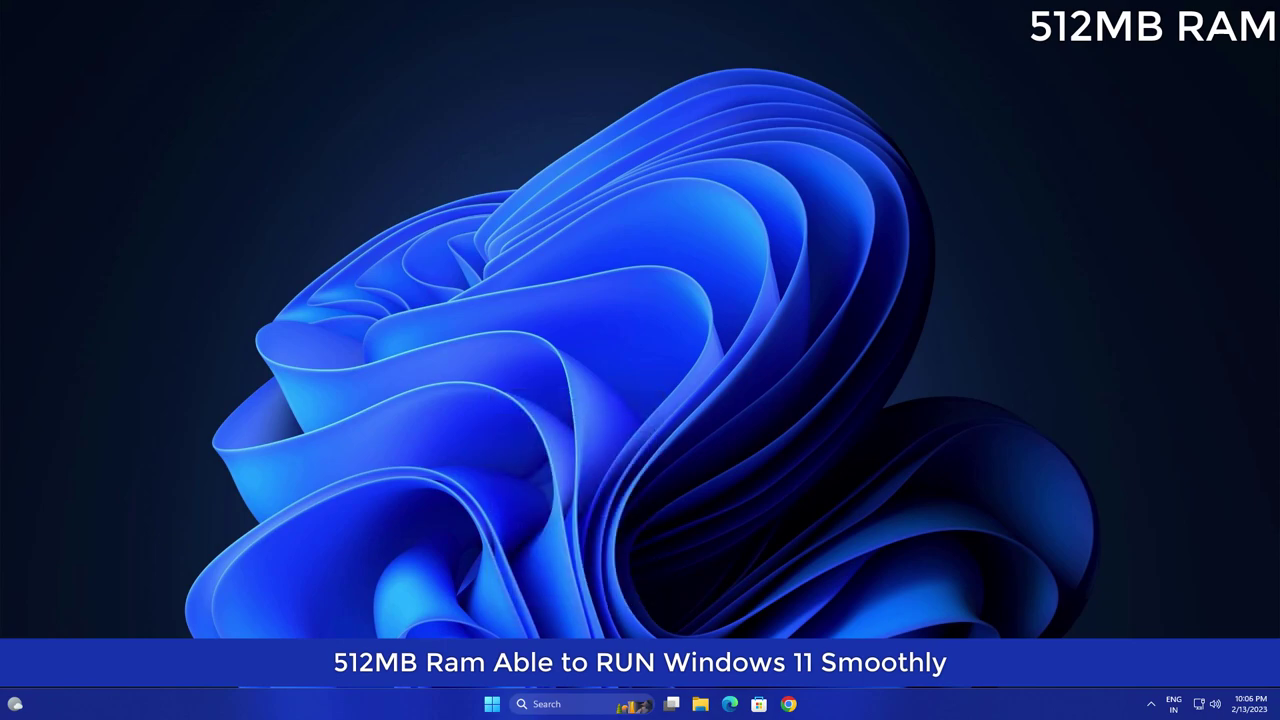
# Test the guest's speed by opening and closing the Start menu twice and File Explorer once.
pyautogui.click(491, 704)
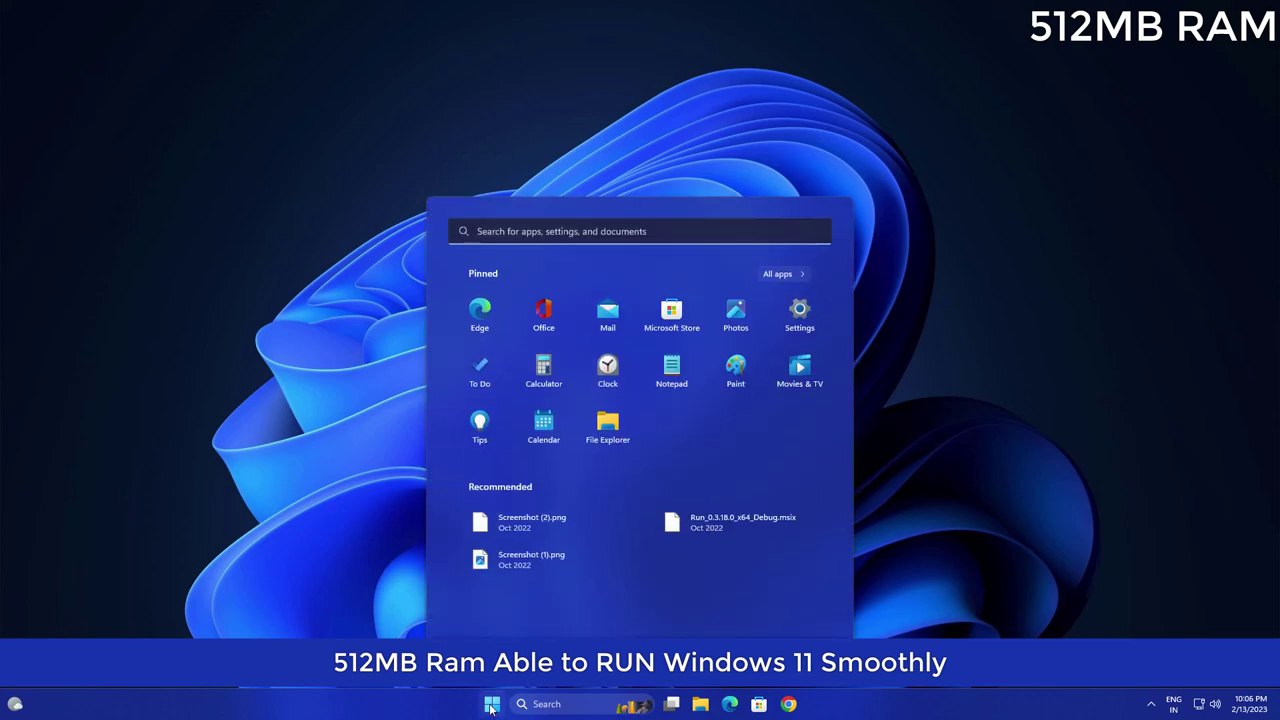
pyautogui.click(491, 704)
pyautogui.click(491, 704)
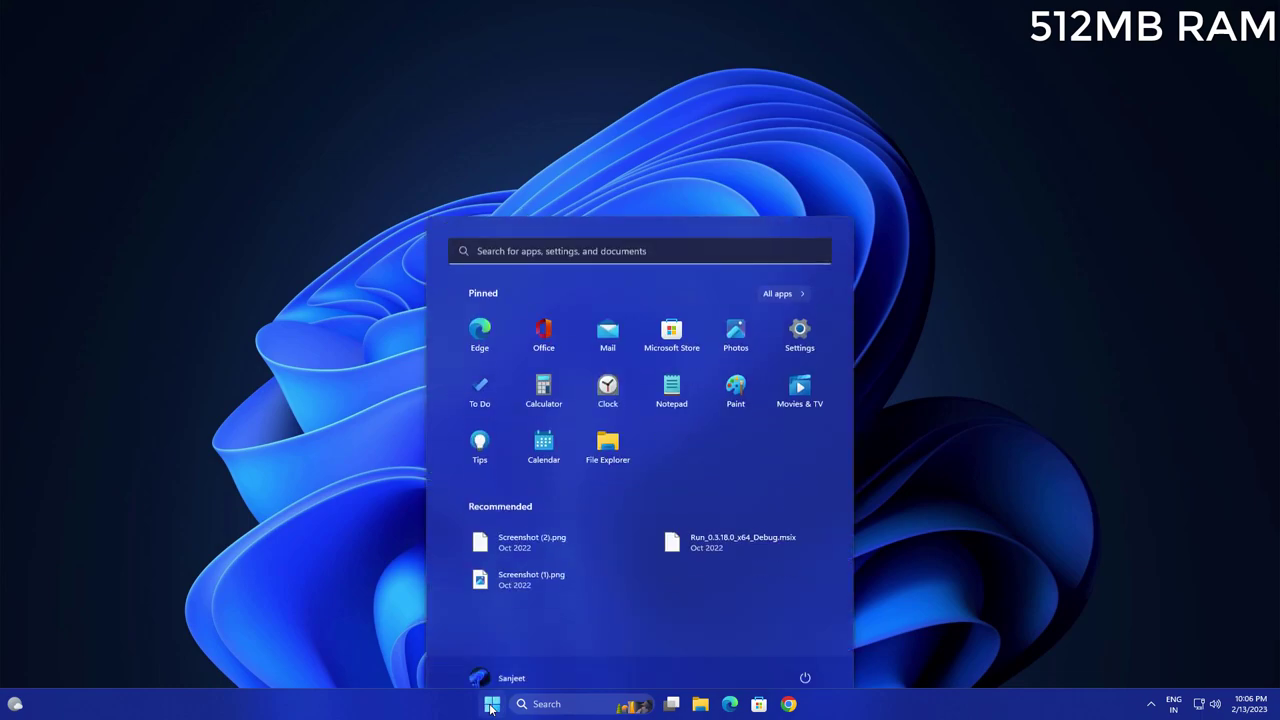
pyautogui.click(491, 704)
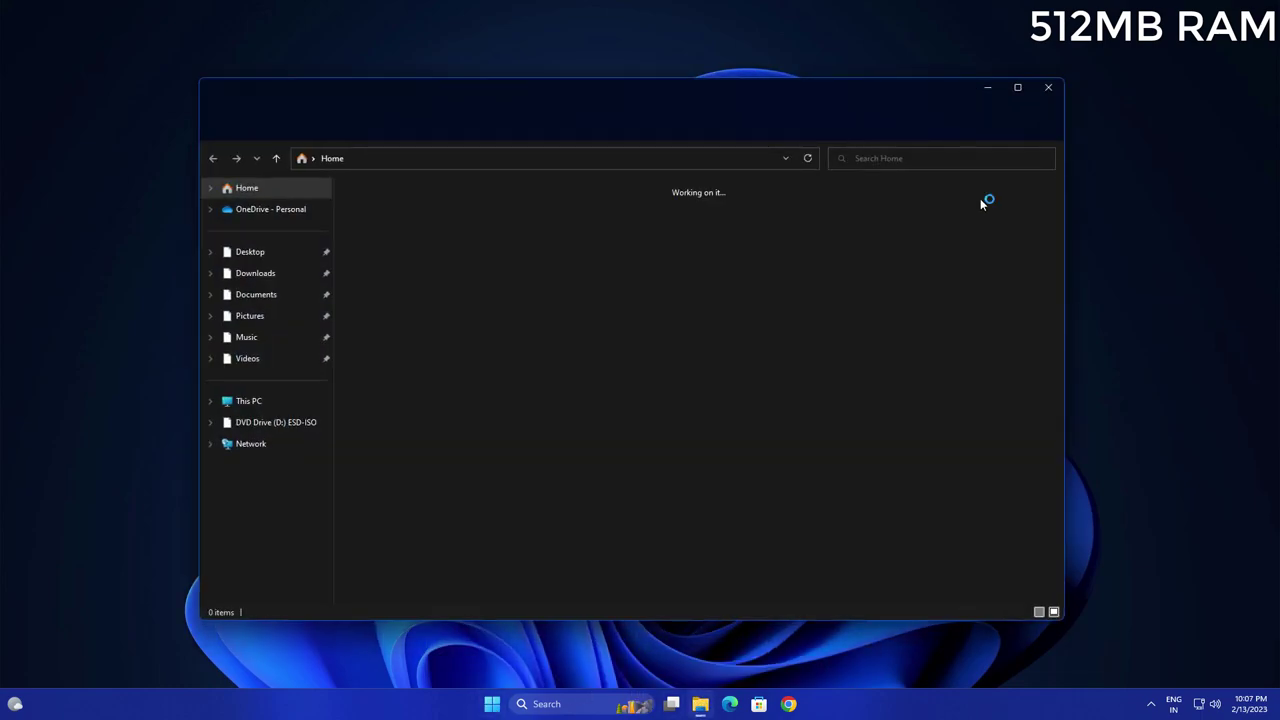
pyautogui.click(1048, 88)
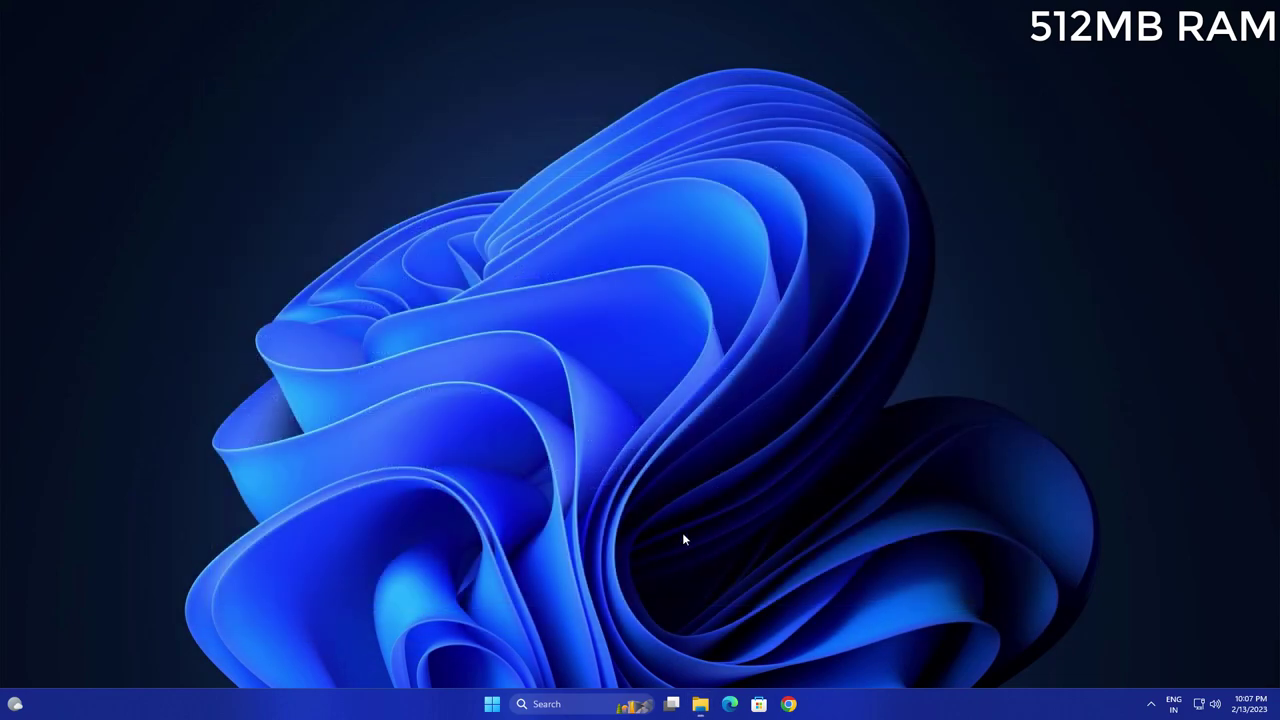
# Examine the guest's memory usage in Task Manager, close it, and open the Start menu.
pyautogui.rightClick(415, 710)
pyautogui.click(440, 650)
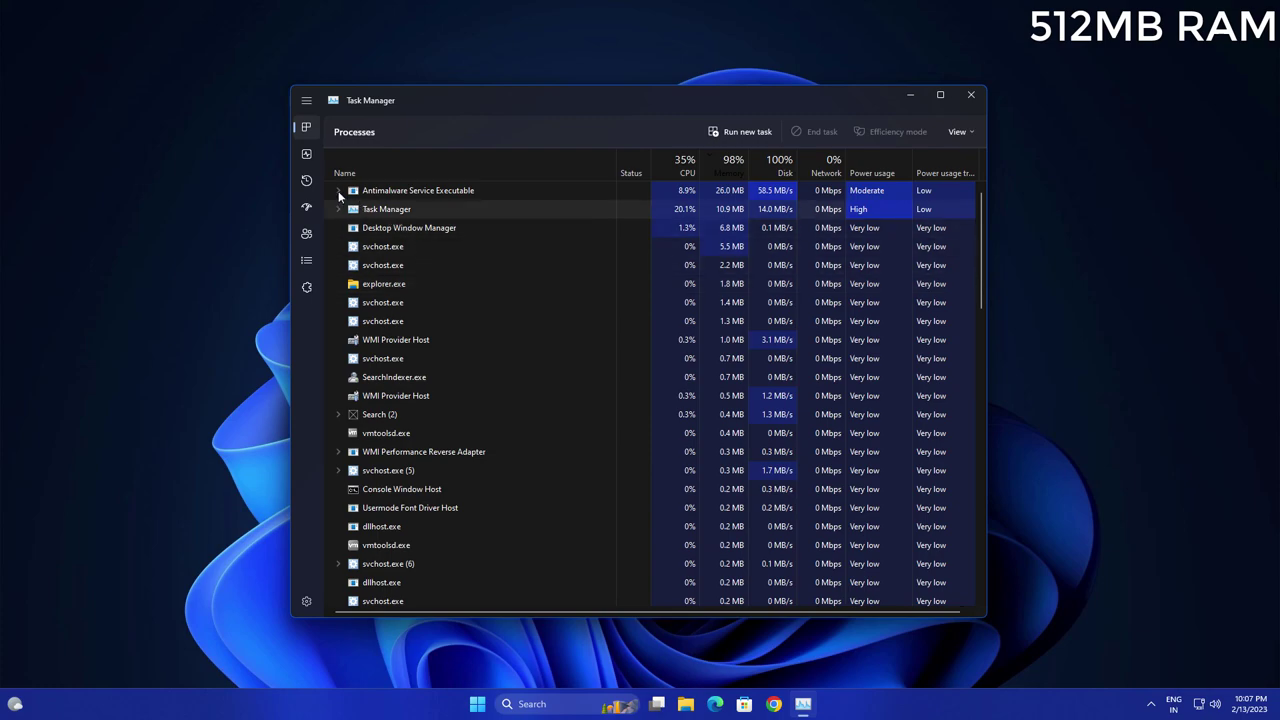
pyautogui.click(306, 156)
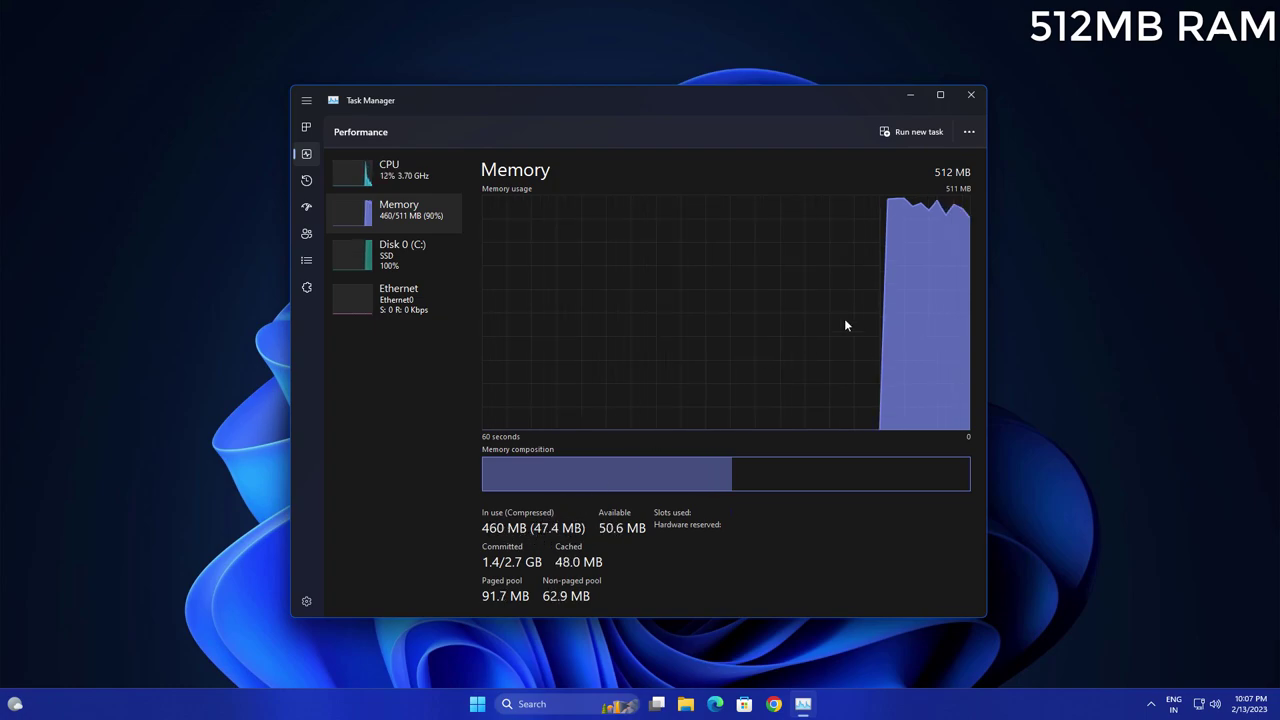
pyautogui.click(971, 94)
pyautogui.click(478, 703)
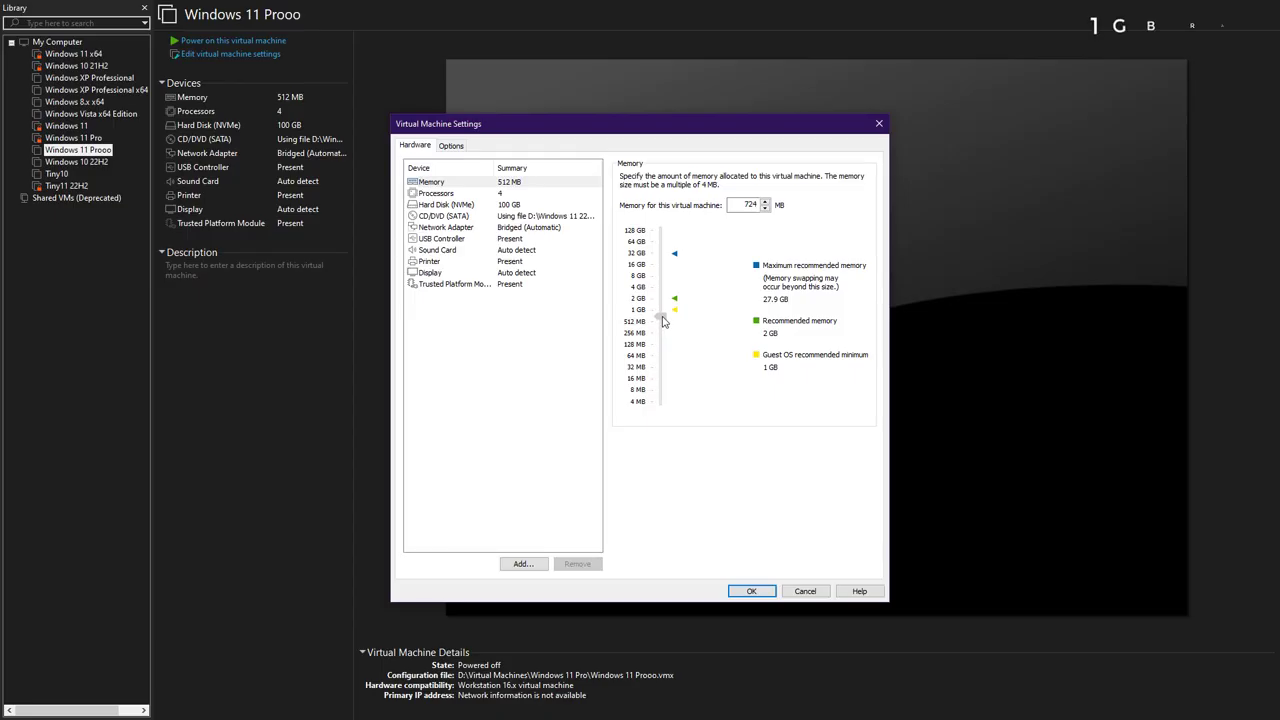
# Set the Windows 11 Prooo virtual machine's memory to 1 GB and apply the setting.
pyautogui.moveTo(662, 320); pyautogui.dragTo(661, 310)
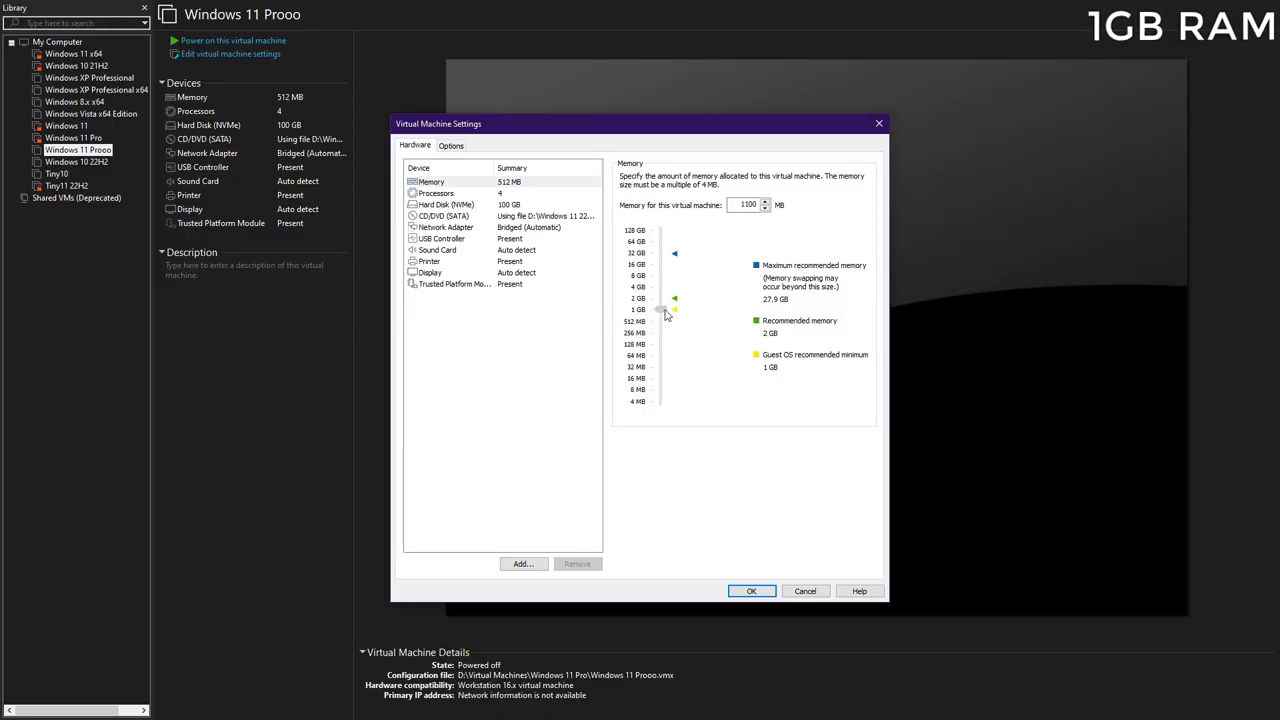
pyautogui.click(751, 591)
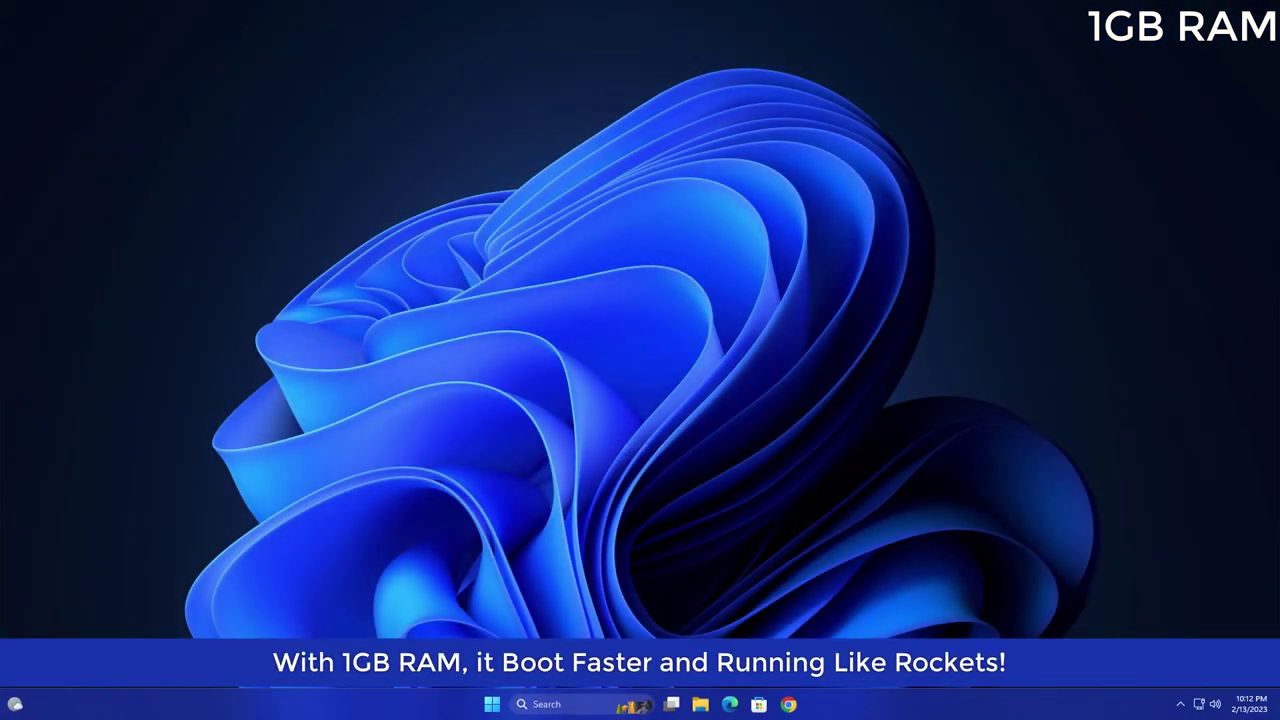
# Refresh the guest desktop repeatedly to test its responsiveness with 1 GB of memory.
pyautogui.rightClick(528, 432)
pyautogui.click(532, 443)
pyautogui.rightClick(498, 331)
pyautogui.click(544, 398)
# Open and close the guest's Start menu twice and Windows Search once to test their response.
pyautogui.click(492, 704)
pyautogui.click(492, 704)
pyautogui.click(492, 704)
pyautogui.click(492, 704)
pyautogui.click(540, 704)
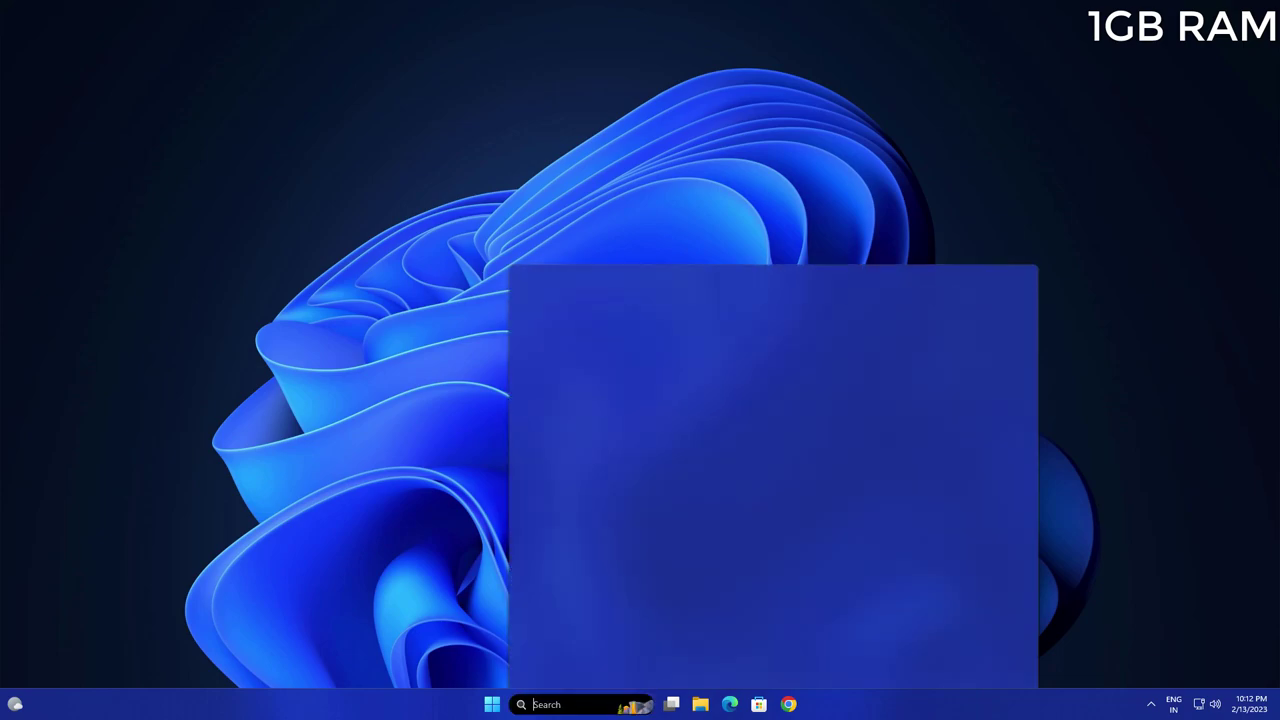
pyautogui.click(483, 484)
# Open and close File Explorer and the Start menu, and bring up the desktop context menu to test responsiveness.
pyautogui.click(700, 704)
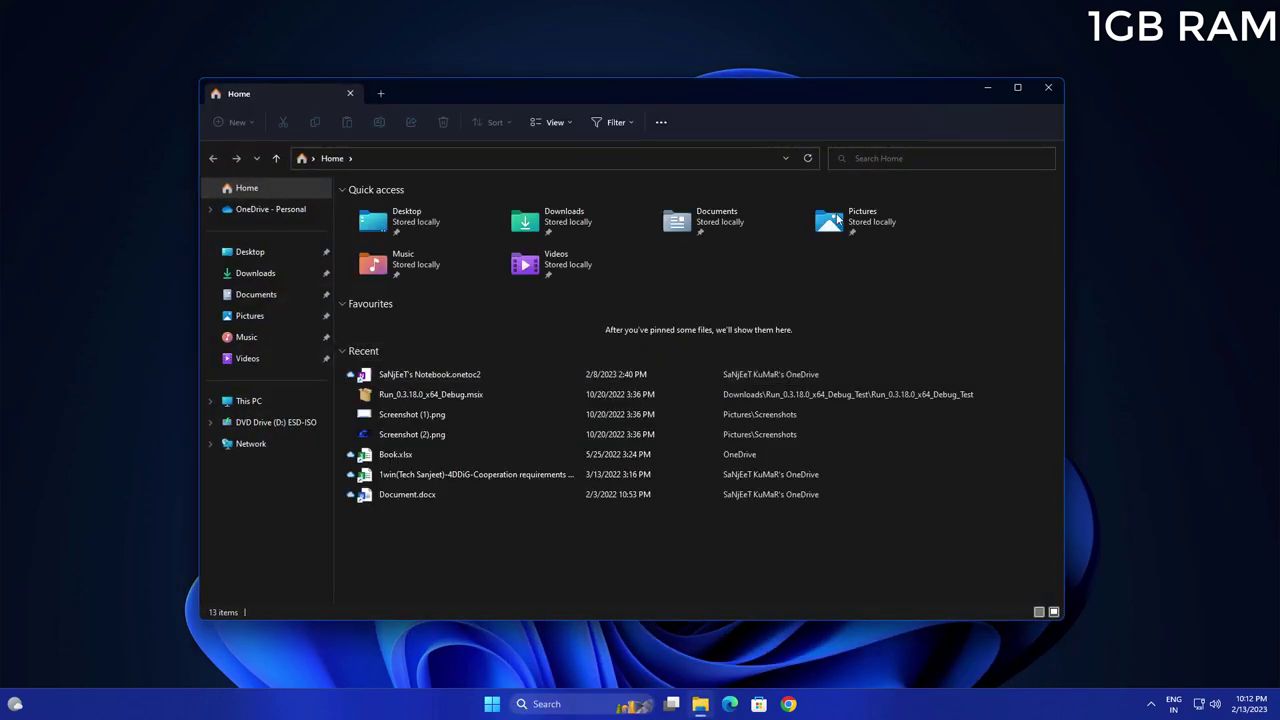
pyautogui.click(1048, 88)
pyautogui.click(492, 704)
pyautogui.click(492, 704)
pyautogui.rightClick(514, 567)
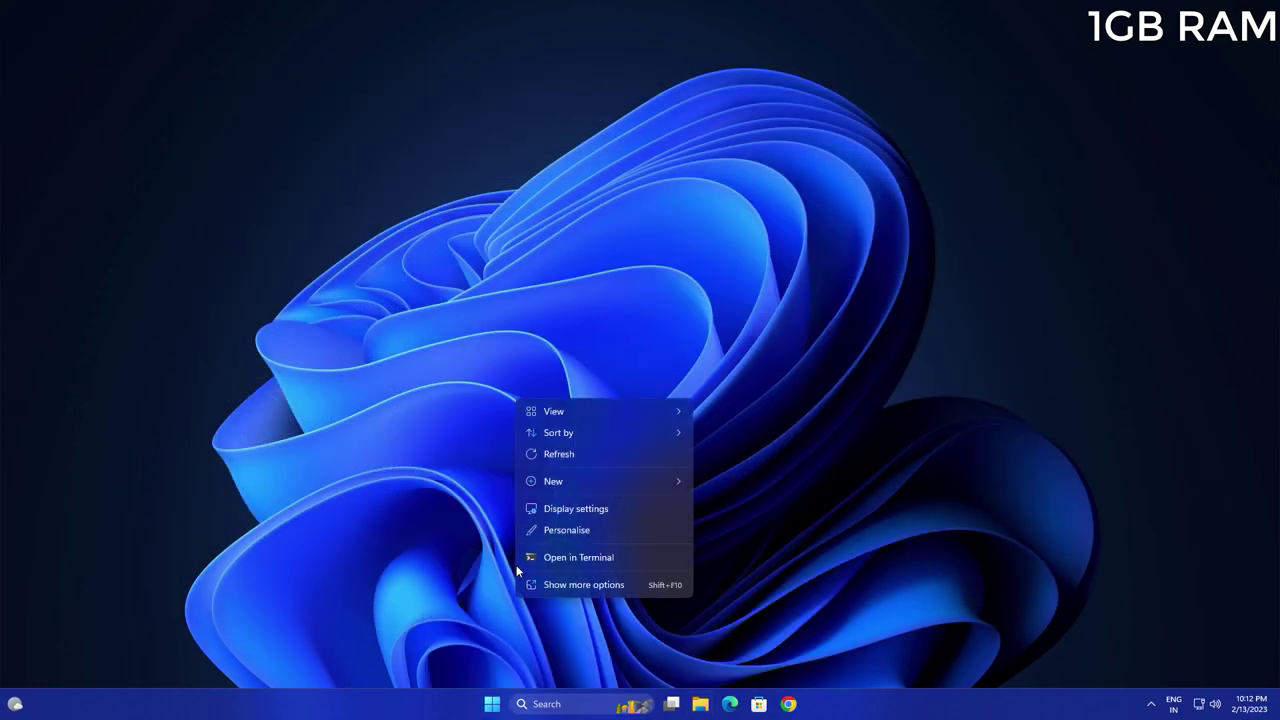
# Examine the guest's memory usage with 1 GB in Task Manager's performance view and close it.
pyautogui.rightClick(492, 704)
pyautogui.click(455, 648)
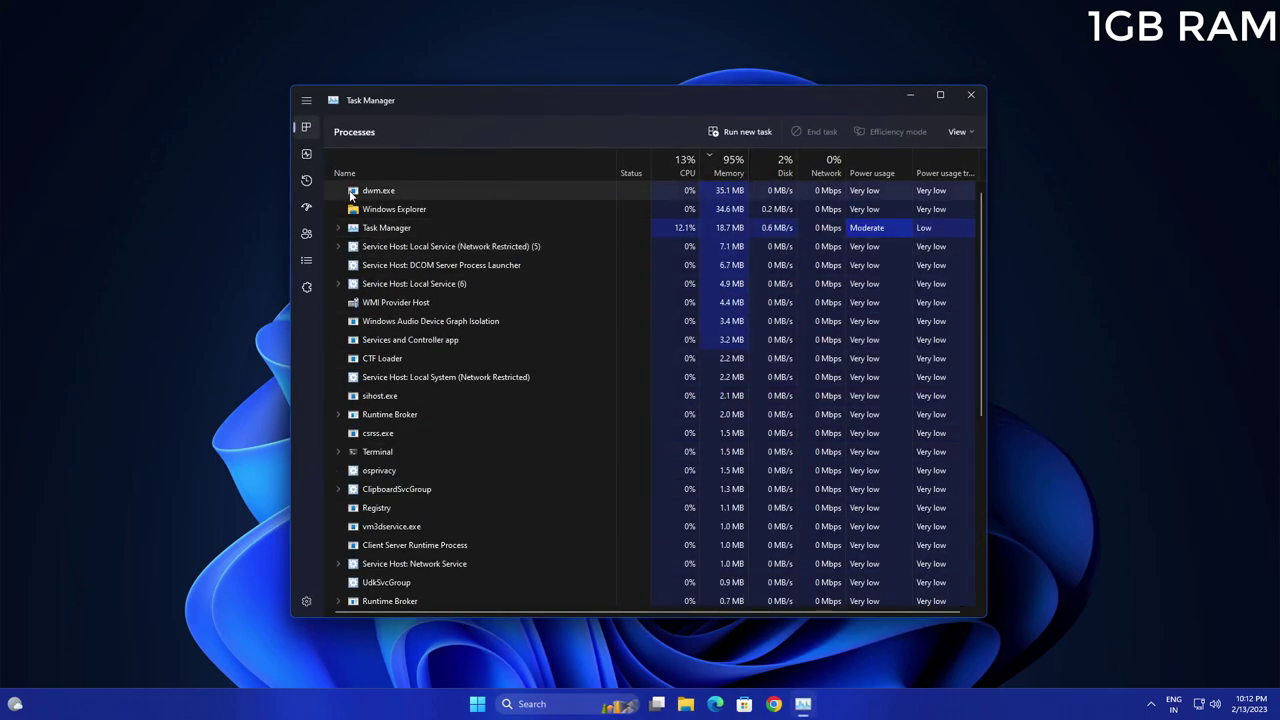
pyautogui.click(306, 153)
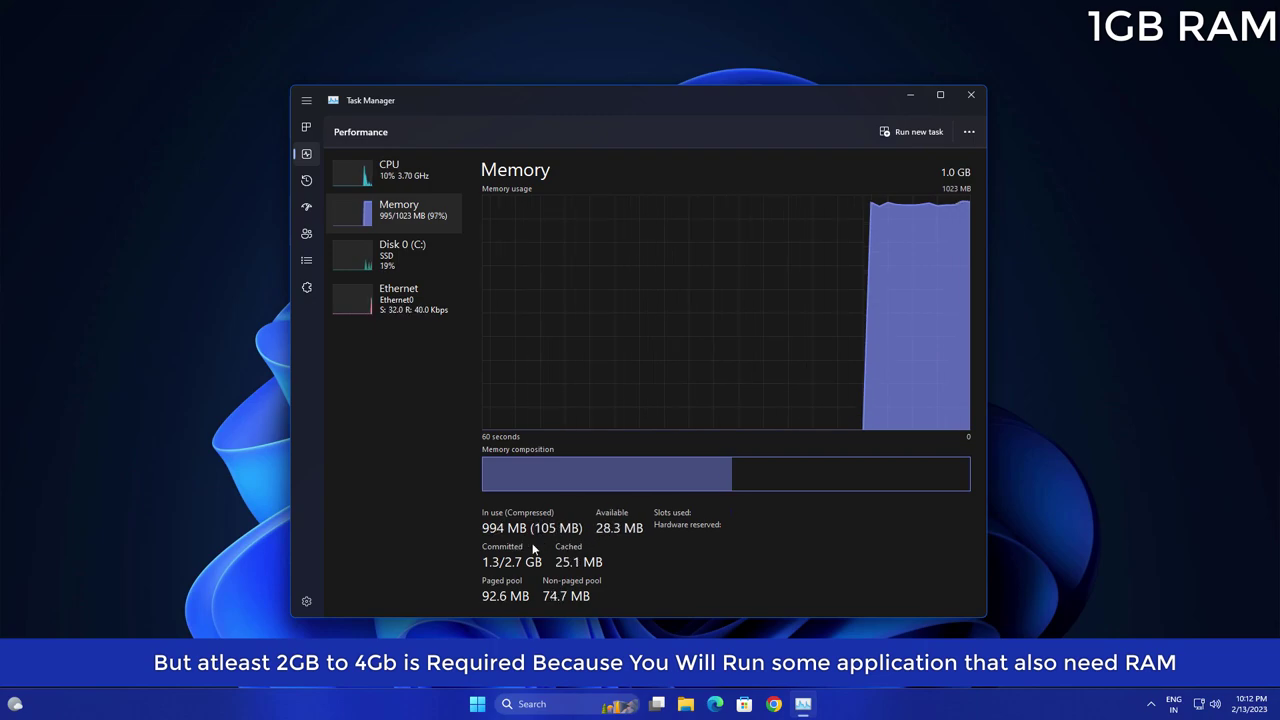
pyautogui.click(970, 94)
# Open the guest's power options for shutting down.
pyautogui.press('super')
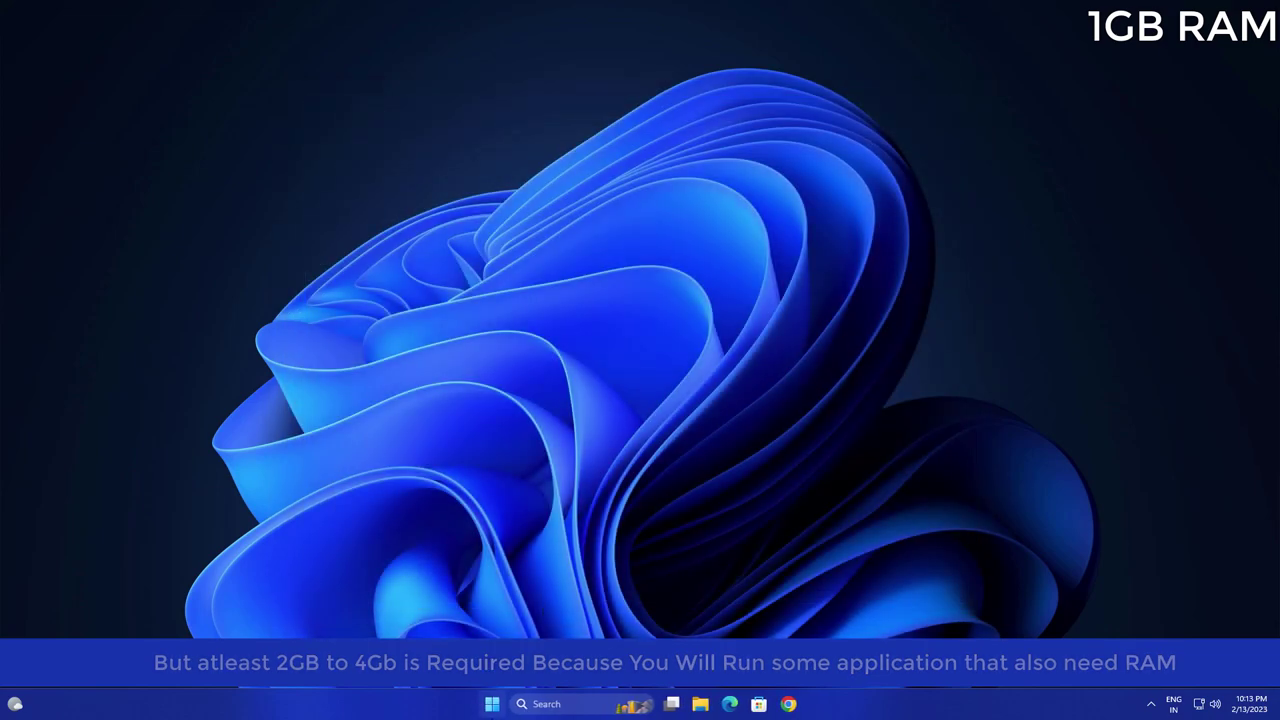
pyautogui.click(806, 658)
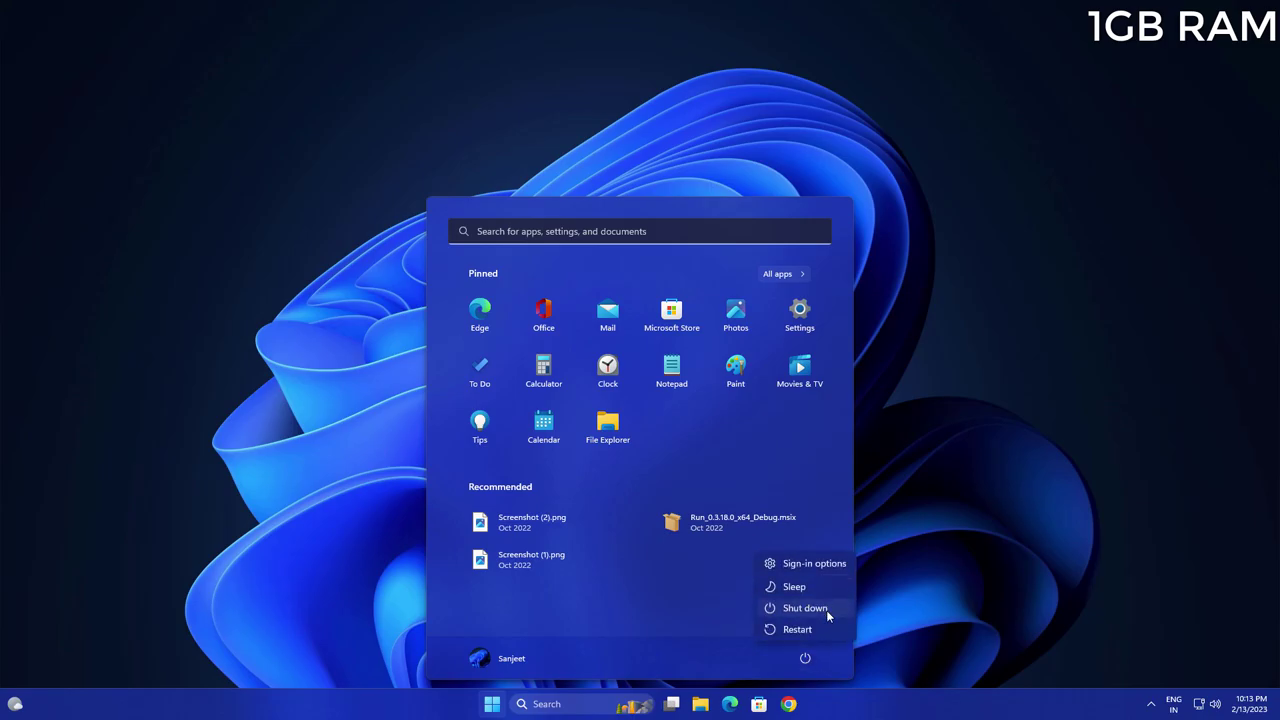